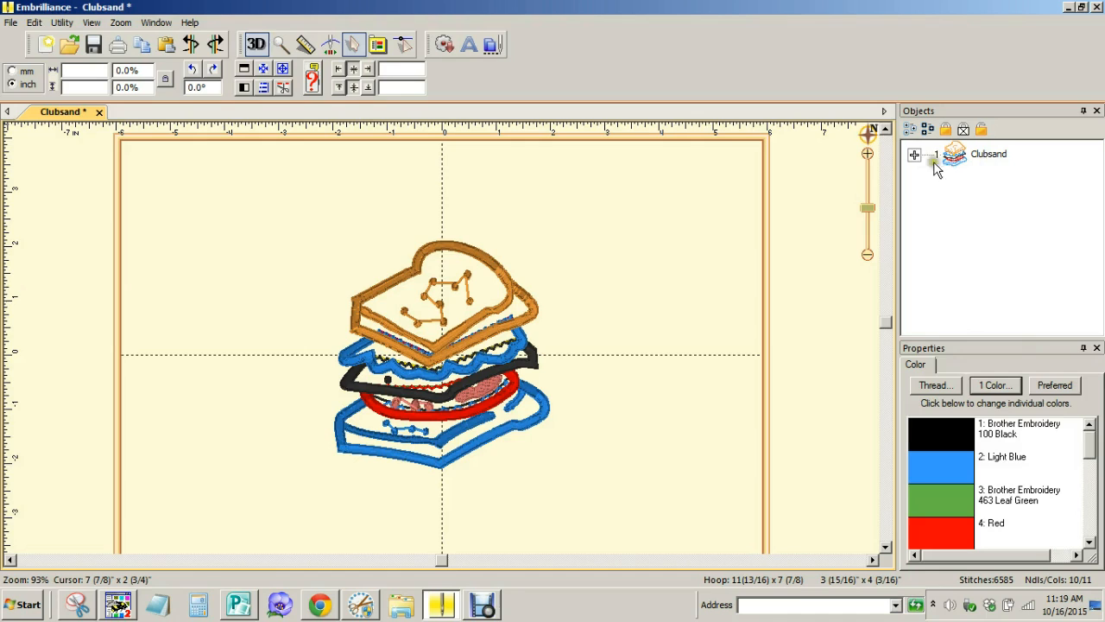
# Step: Expand the Clubsand design and examine its color layers 1:1 through 1:7 one by one
pyautogui.click(914, 156)
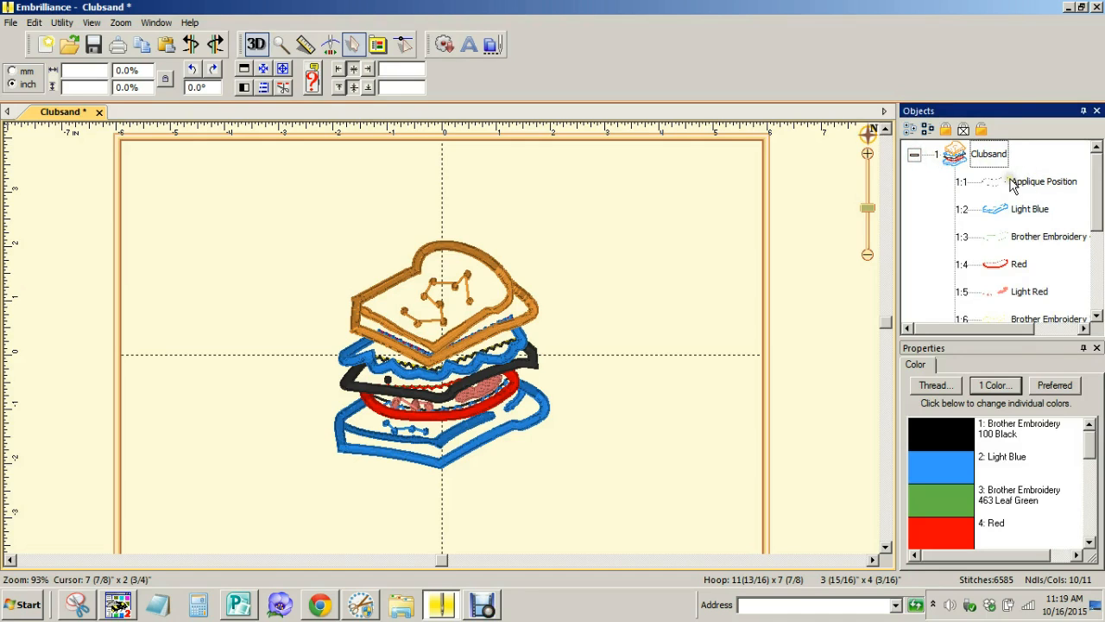
pyautogui.click(1014, 185)
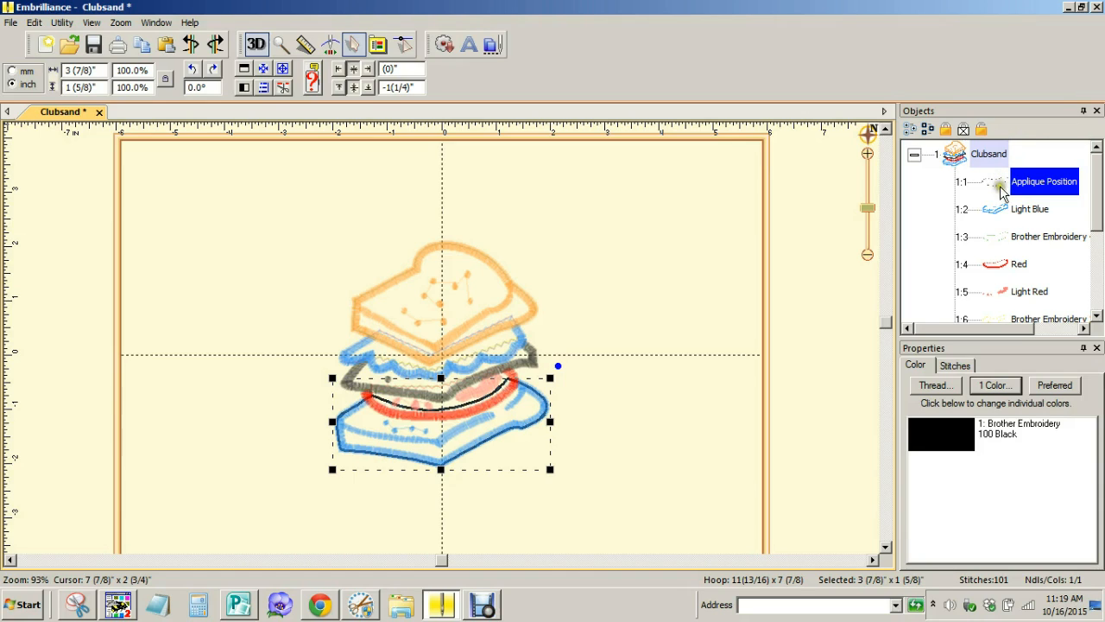
pyautogui.click(1005, 210)
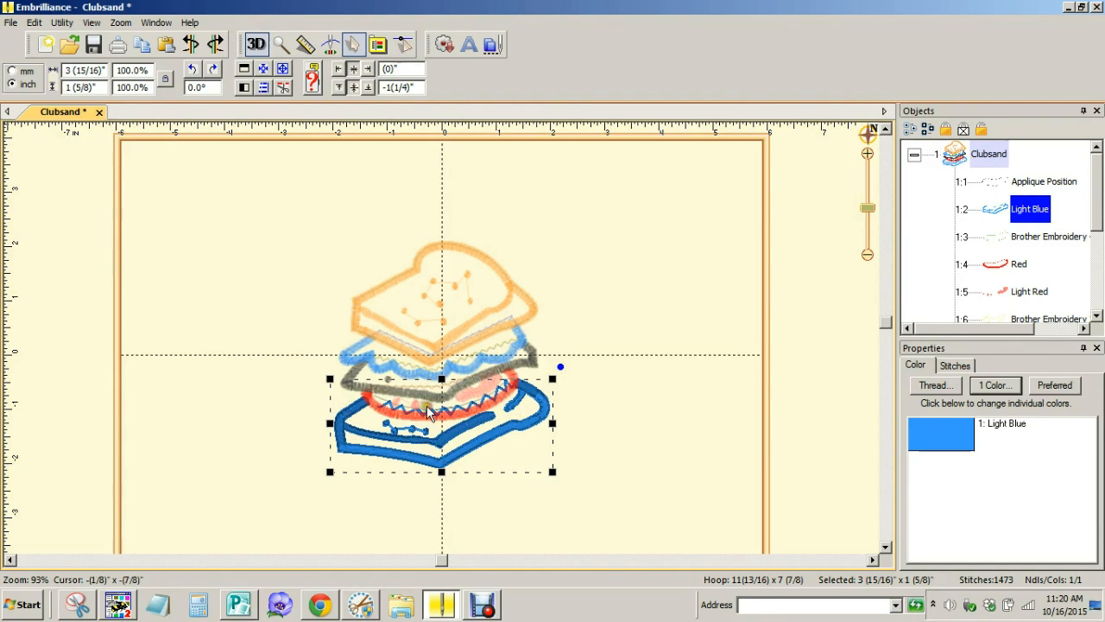
pyautogui.click(994, 239)
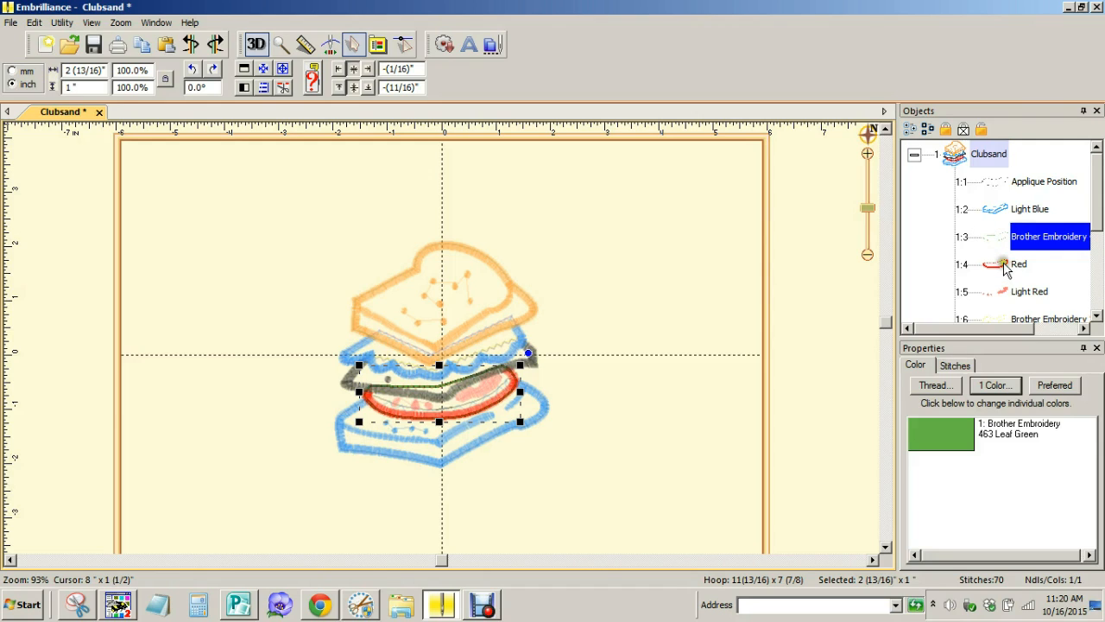
pyautogui.click(1006, 268)
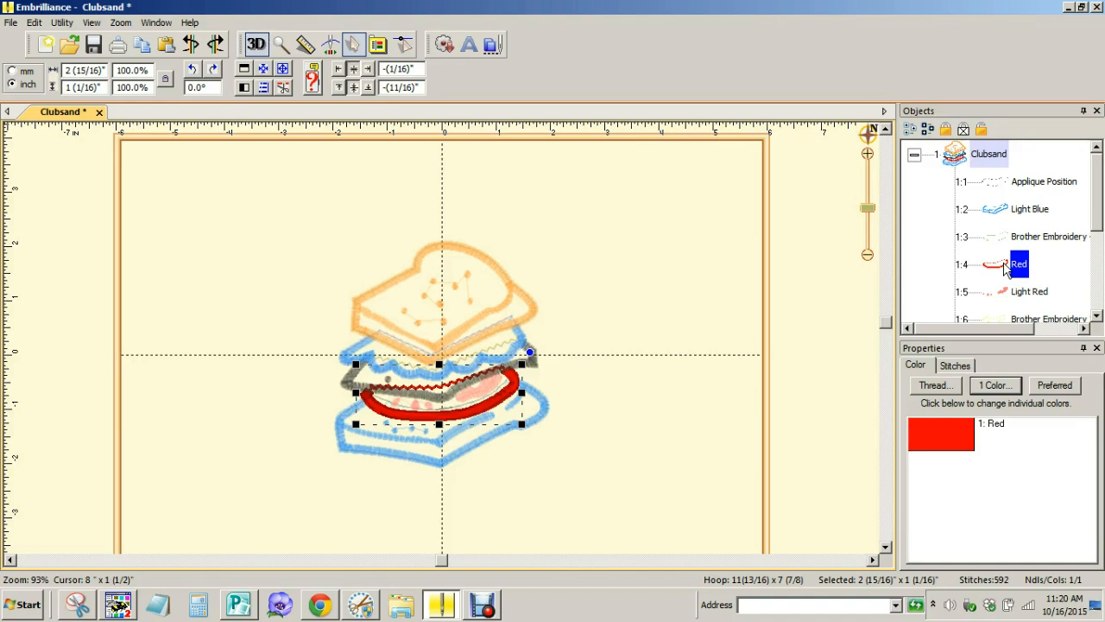
pyautogui.click(1012, 293)
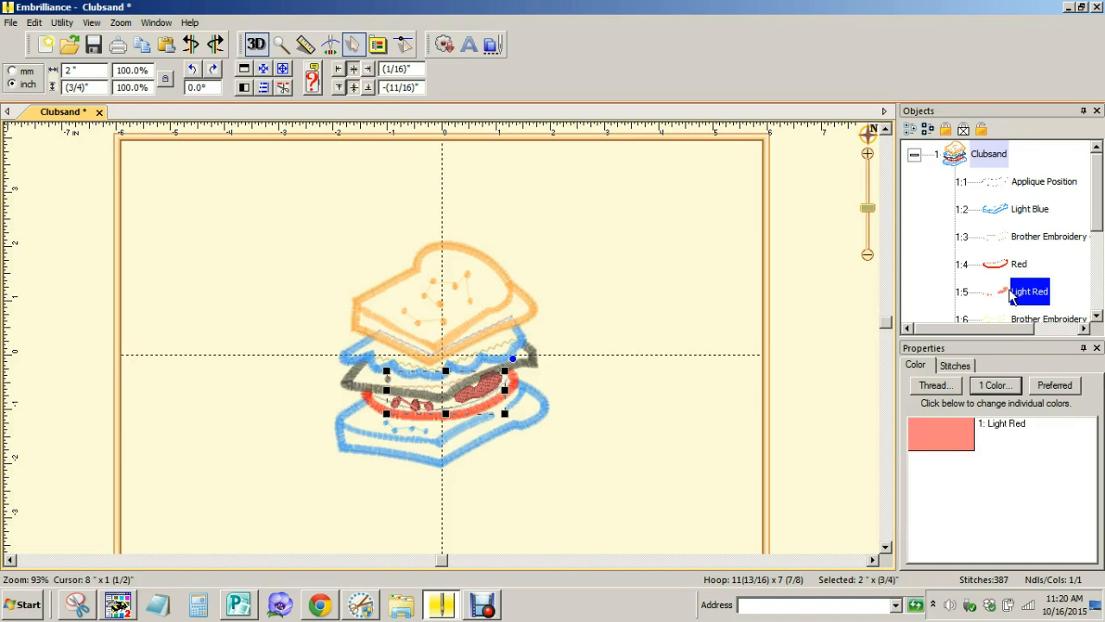
pyautogui.click(1095, 316)
pyautogui.click(1095, 316)
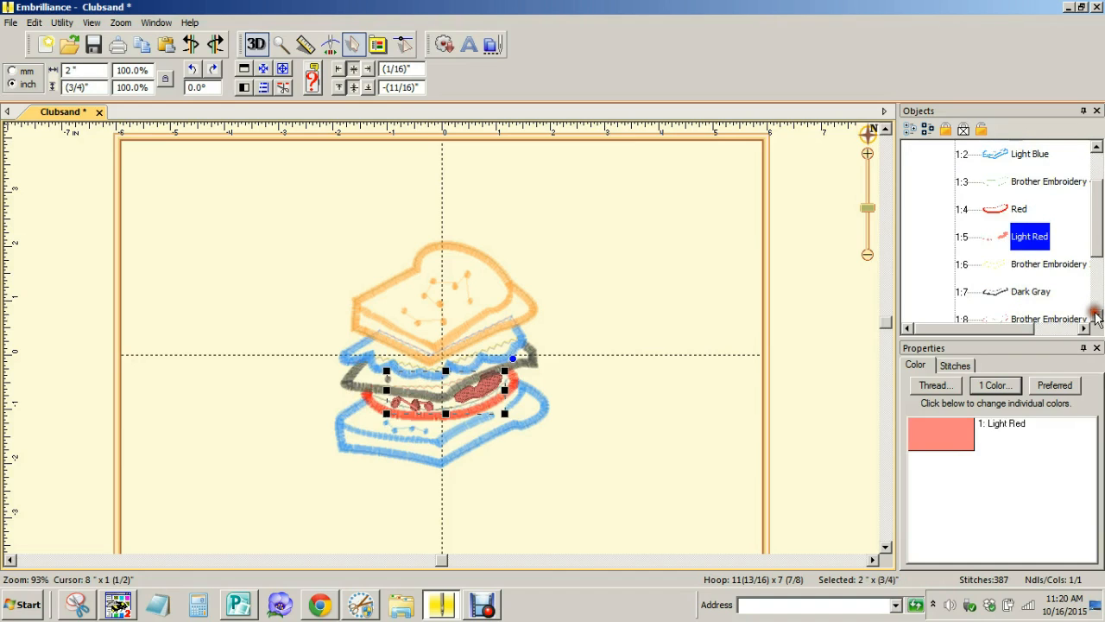
pyautogui.click(1022, 264)
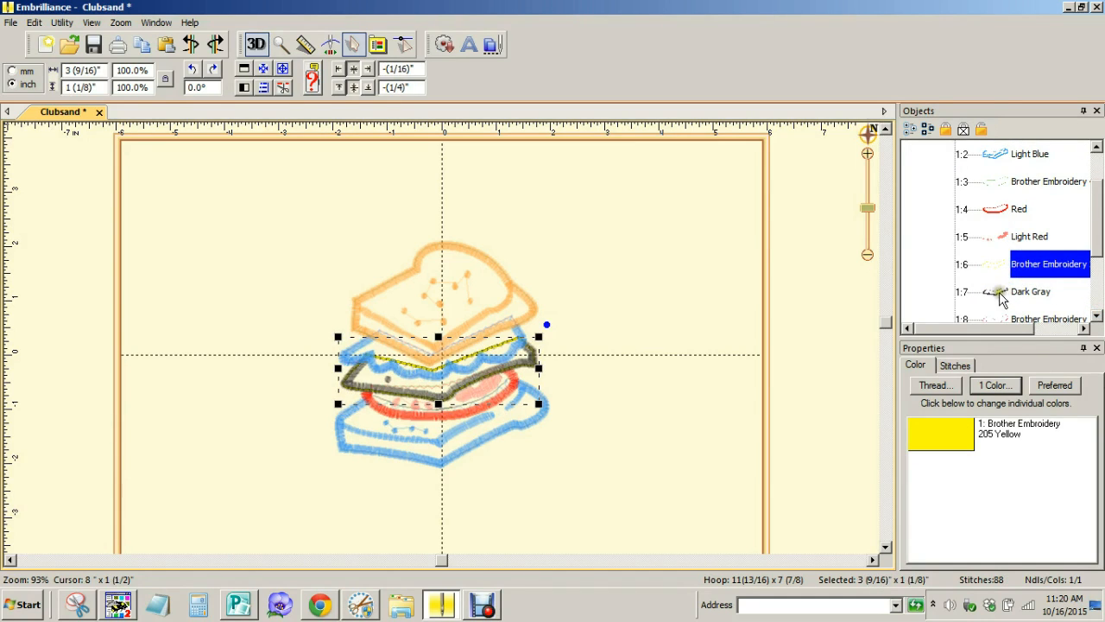
pyautogui.click(1001, 293)
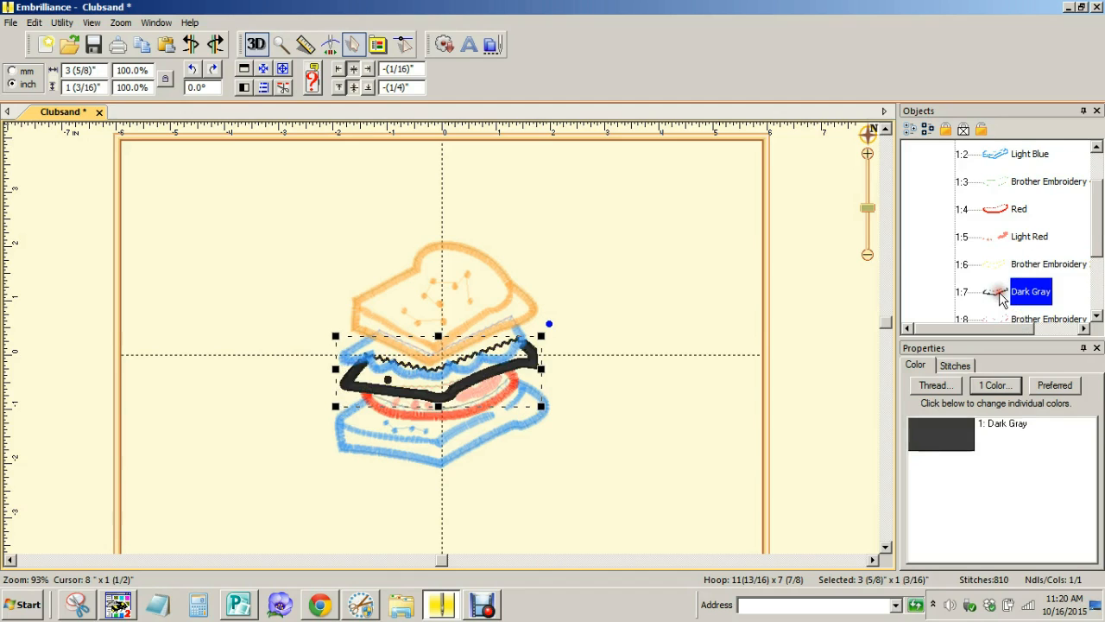
# Step: Examine the design's upper color layers 1:8, 1:9 and 1:10 individually
pyautogui.click(1097, 317)
pyautogui.click(1097, 317)
pyautogui.click(1097, 317)
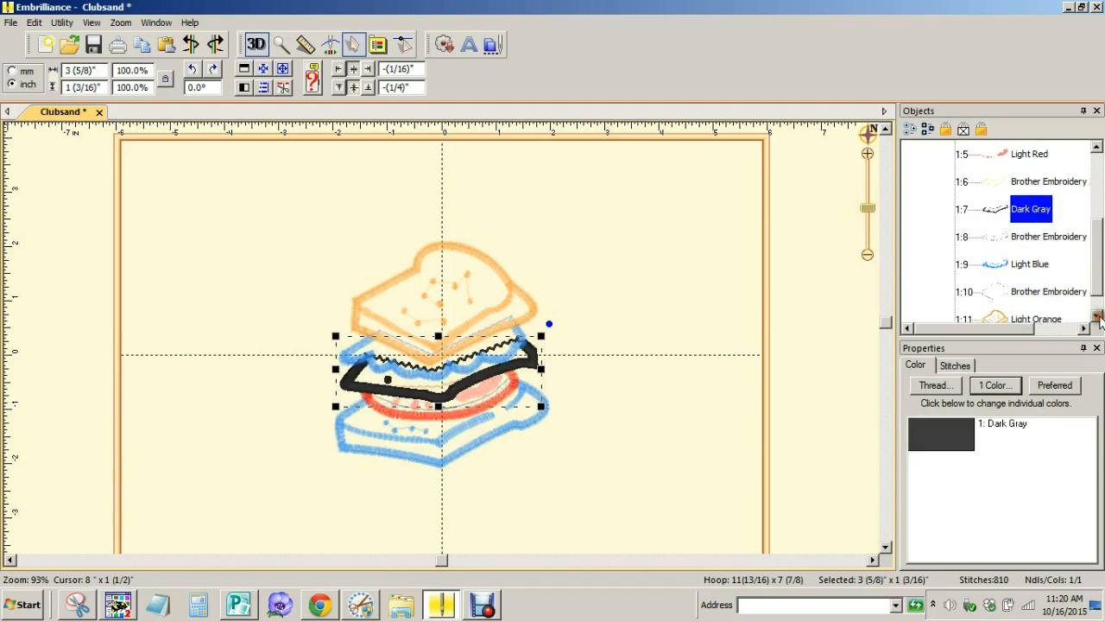
pyautogui.click(1002, 243)
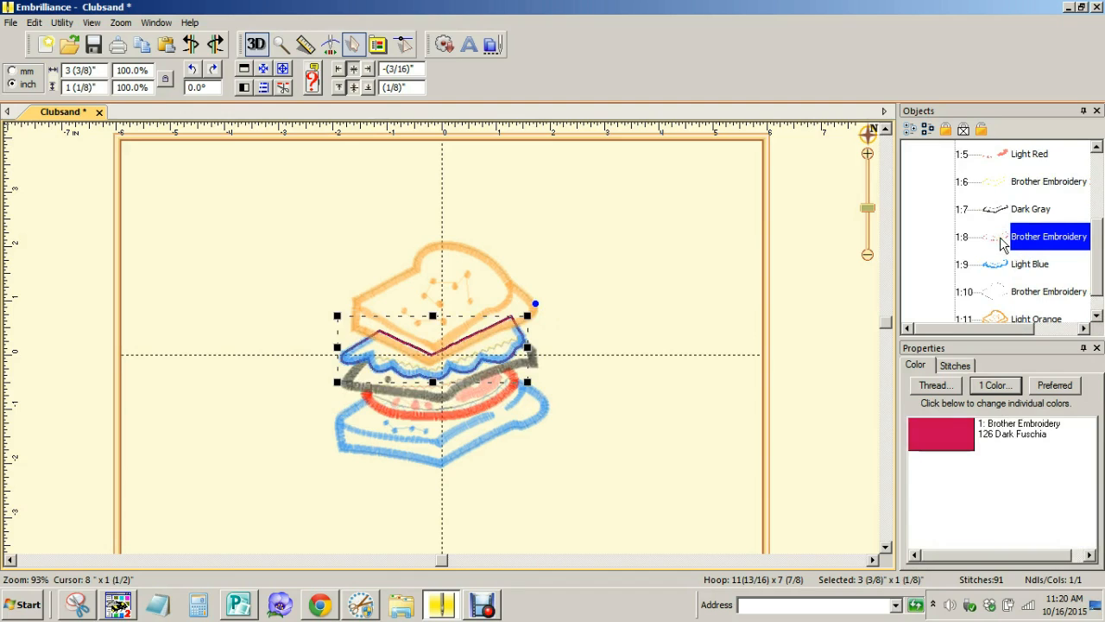
pyautogui.click(993, 266)
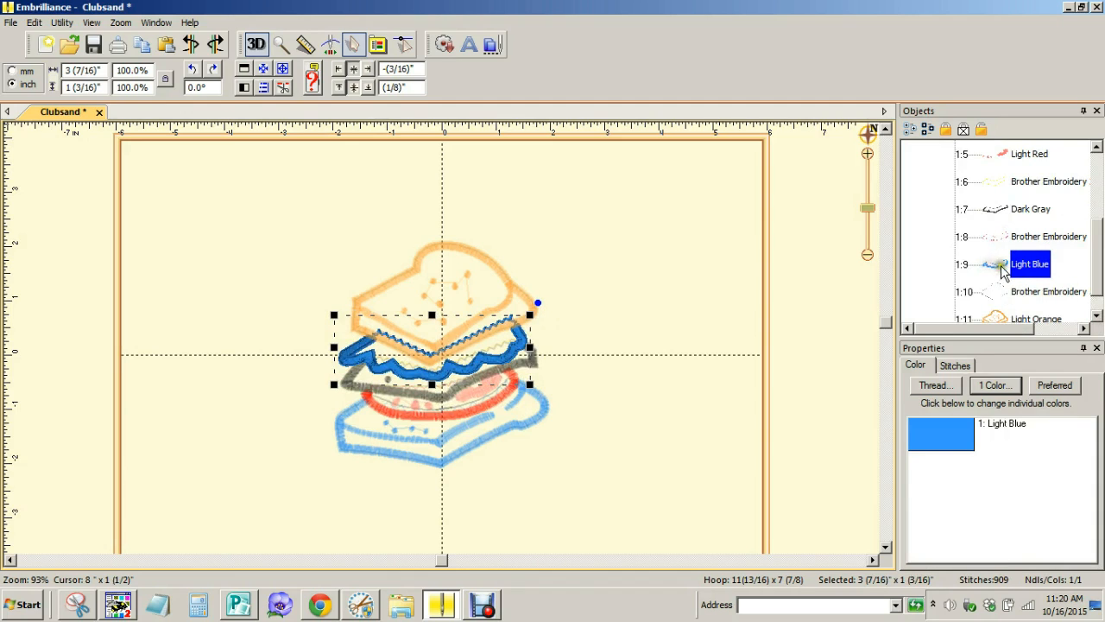
pyautogui.click(1020, 294)
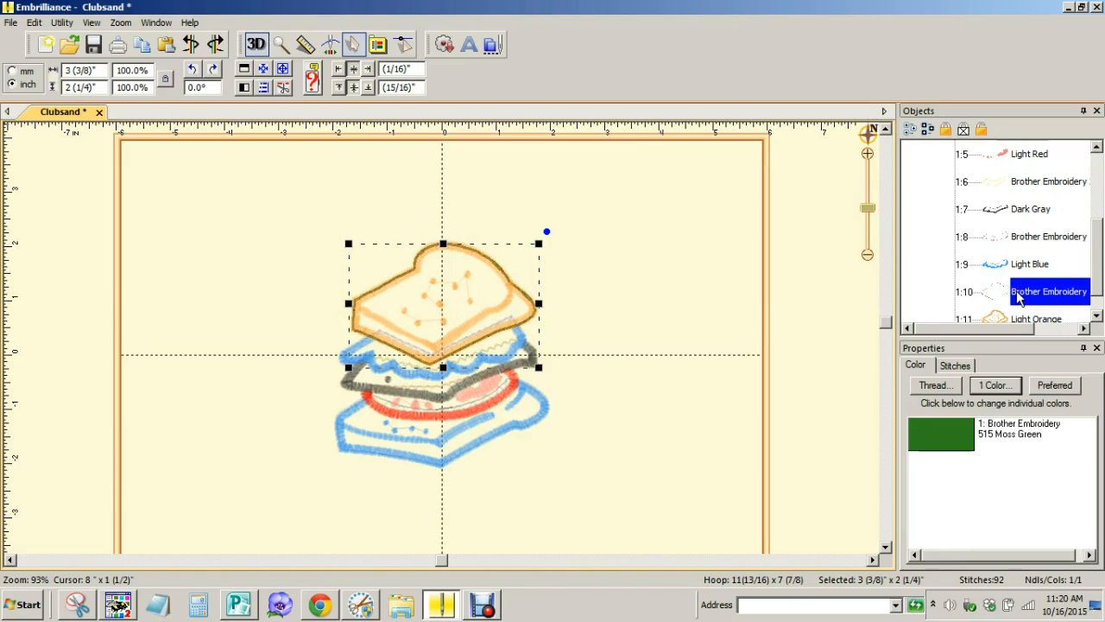
pyautogui.scroll(-1, 1094, 279)
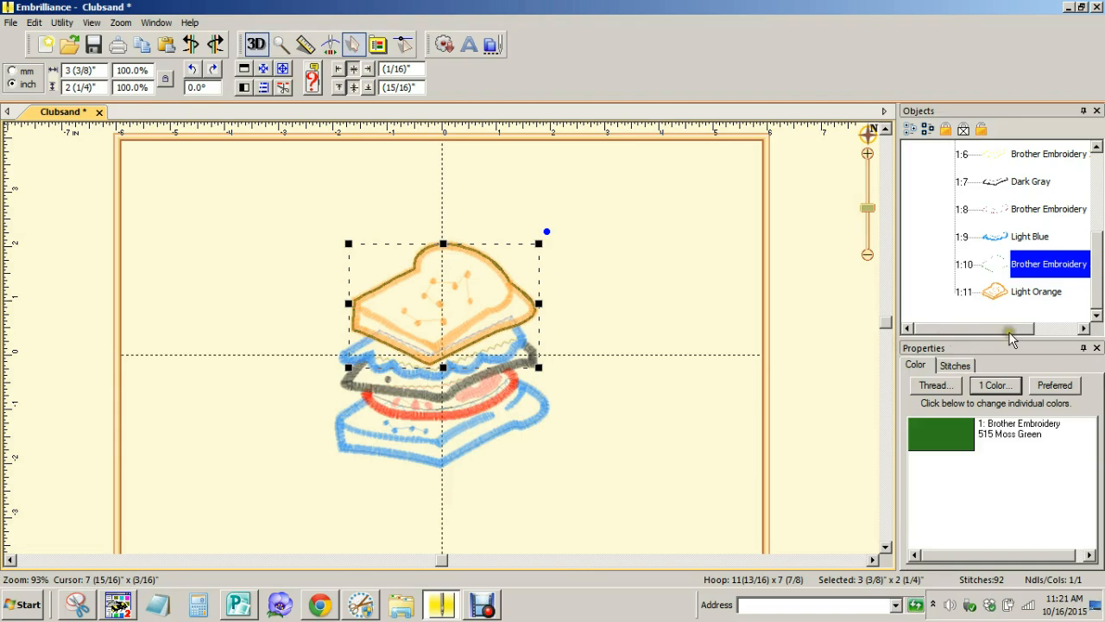
# Step: Select the five applique outline layers 1:1, 1:3, 1:6, 1:8 and 1:10 together
pyautogui.moveTo(1099, 283); pyautogui.dragTo(1098, 223)
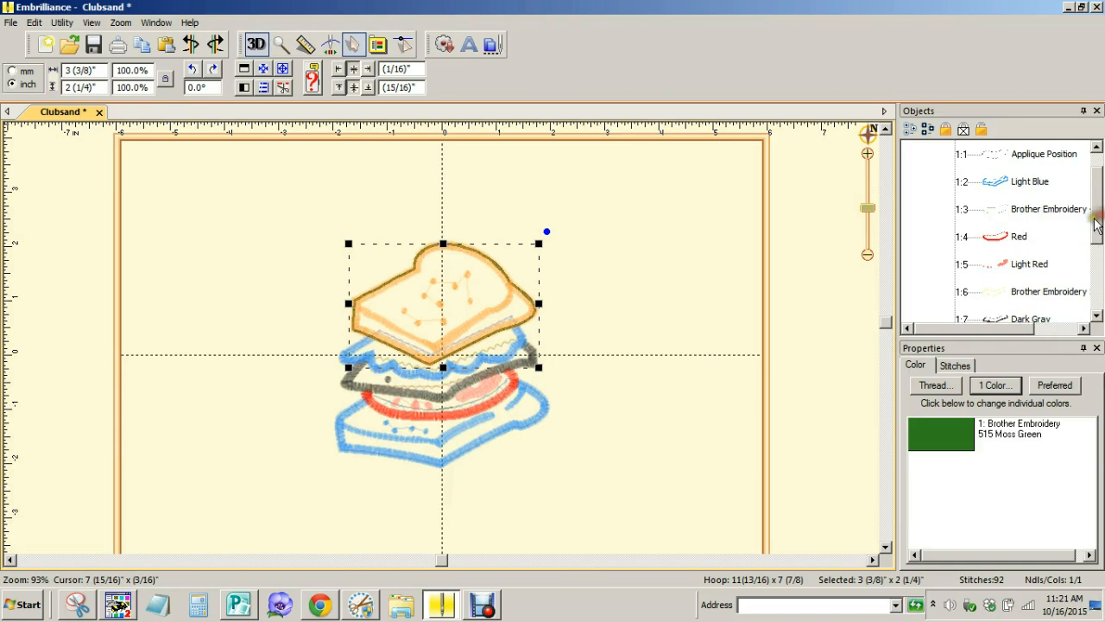
pyautogui.moveTo(1091, 222); pyautogui.dragTo(1098, 216)
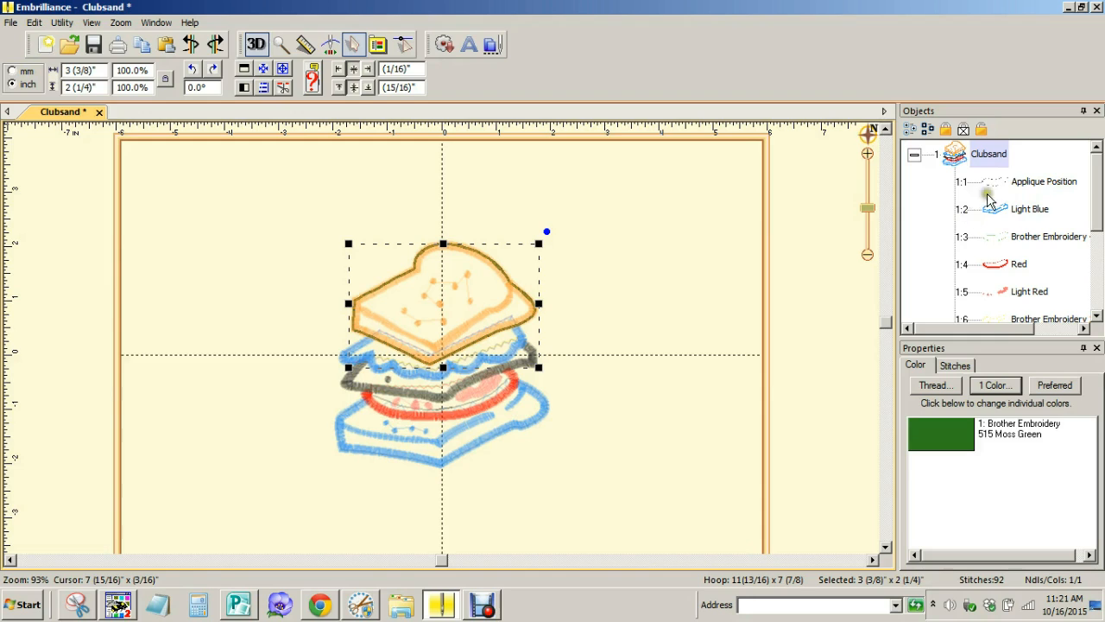
pyautogui.click(1012, 184)
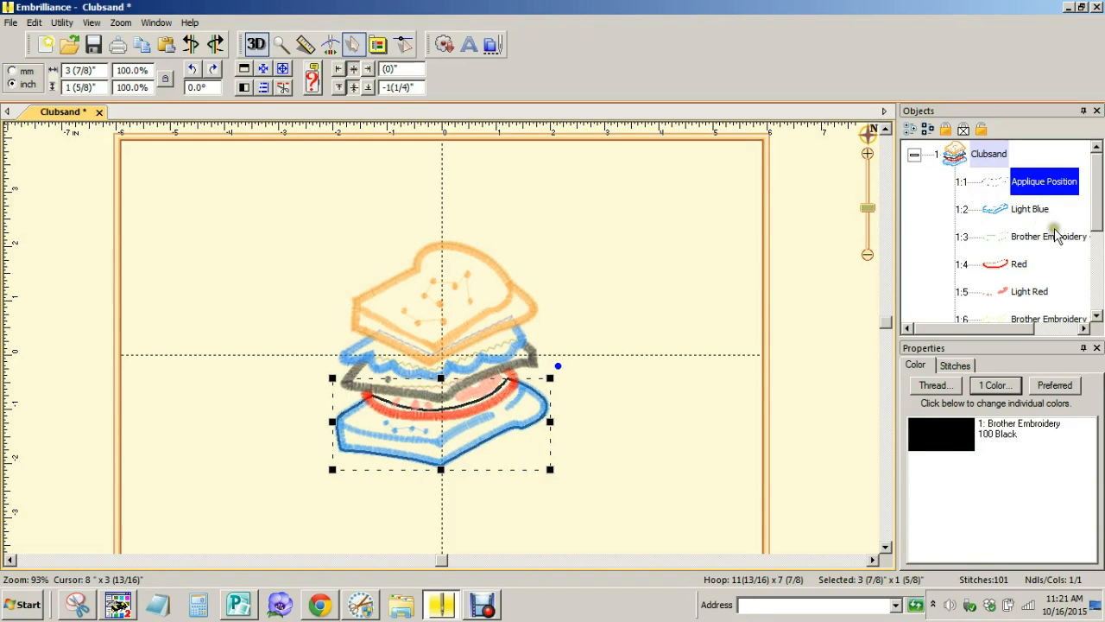
pyautogui.moveTo(1091, 219); pyautogui.dragTo(1091, 230)
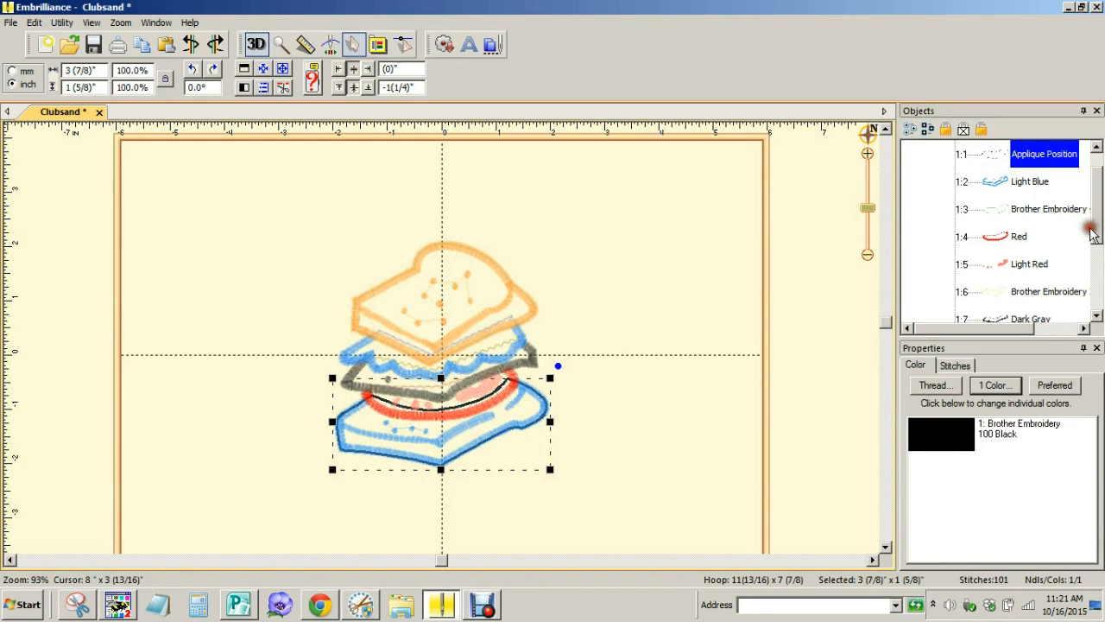
pyautogui.keyDown('ctrl'); pyautogui.click(995, 211); pyautogui.keyUp('ctrl')
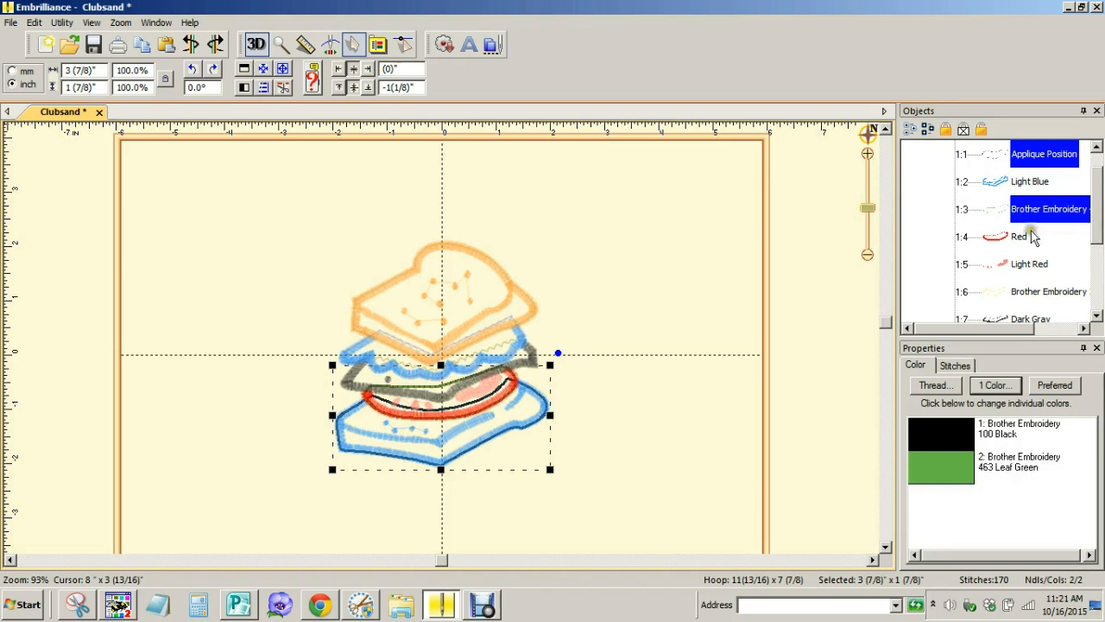
pyautogui.moveTo(1098, 230); pyautogui.dragTo(1099, 246)
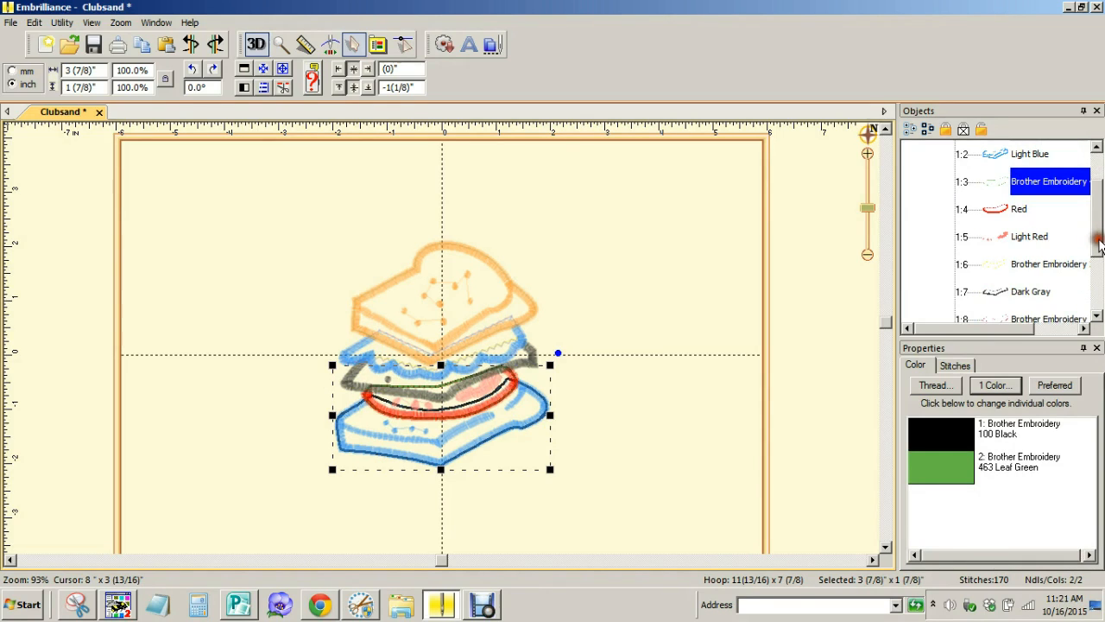
pyautogui.keyDown('ctrl'); pyautogui.click(990, 266); pyautogui.keyUp('ctrl')
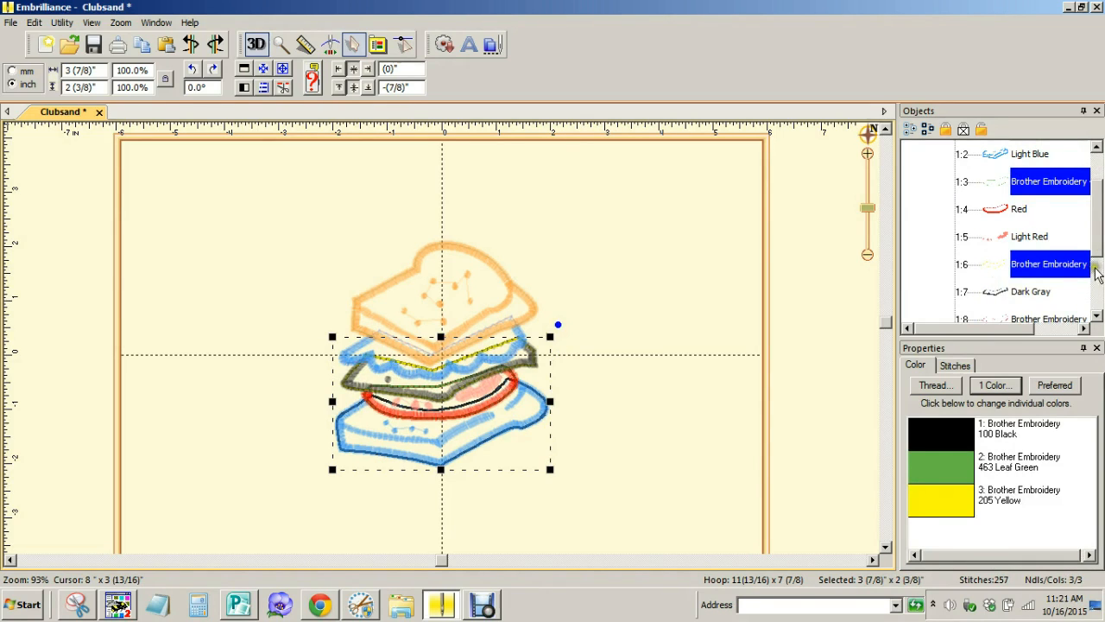
pyautogui.moveTo(1098, 249); pyautogui.dragTo(1098, 269)
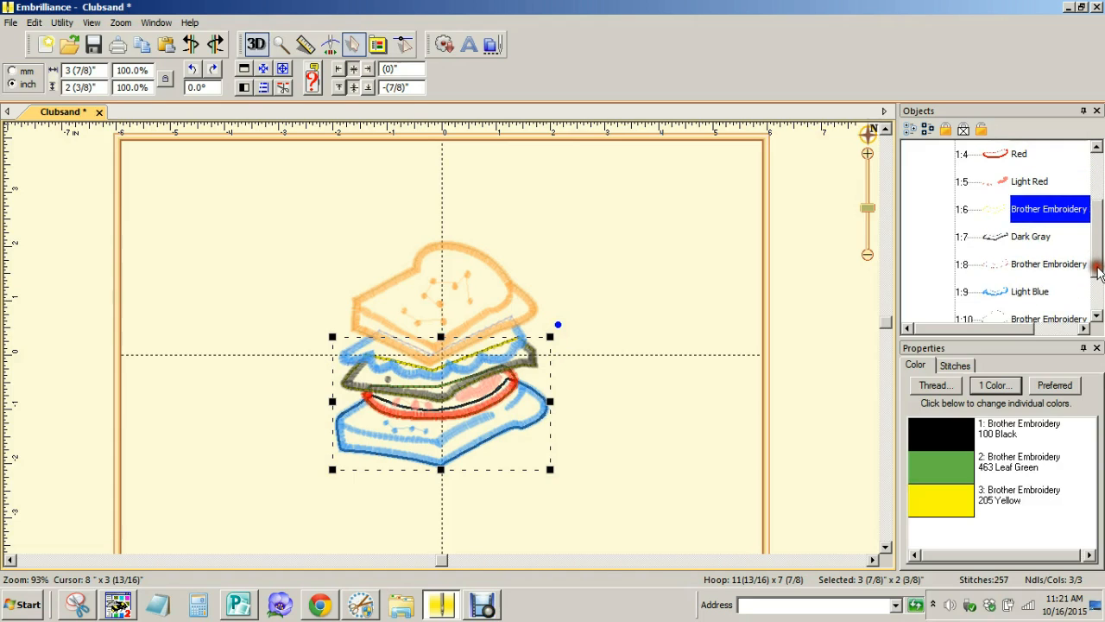
pyautogui.keyDown('ctrl'); pyautogui.click(994, 264); pyautogui.keyUp('ctrl')
pyautogui.moveTo(1101, 257); pyautogui.dragTo(1098, 278)
pyautogui.keyDown('ctrl'); pyautogui.click(1001, 266); pyautogui.keyUp('ctrl')
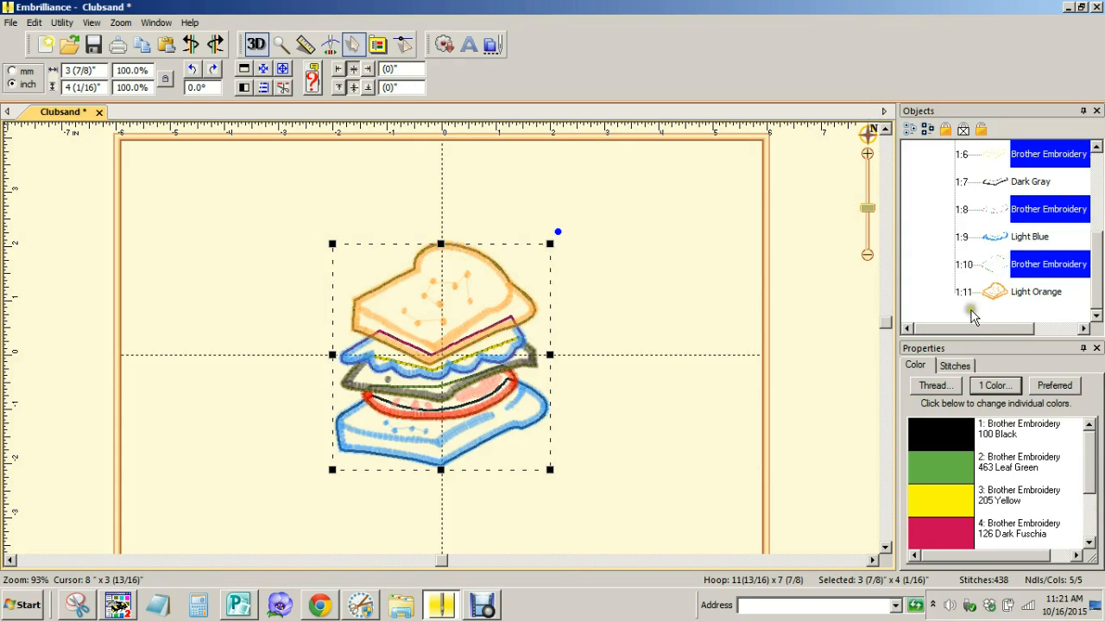
# Step: Recolor all selected outline layers to the single thread color Brother Embroidery 030 Vermillion
pyautogui.moveTo(971, 328); pyautogui.dragTo(1029, 328)
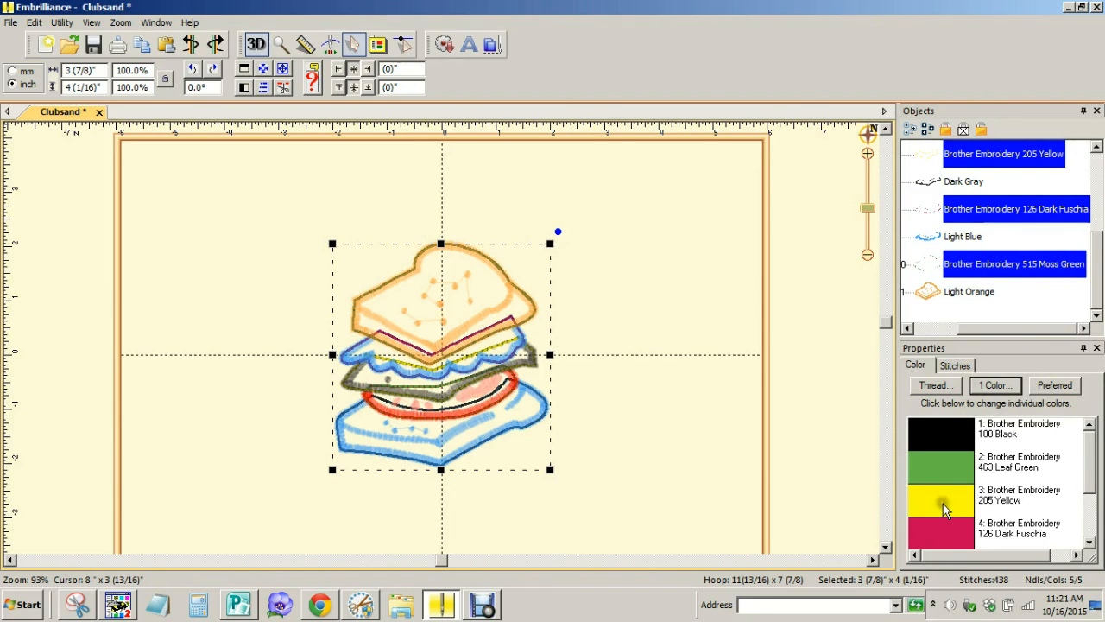
pyautogui.click(994, 386)
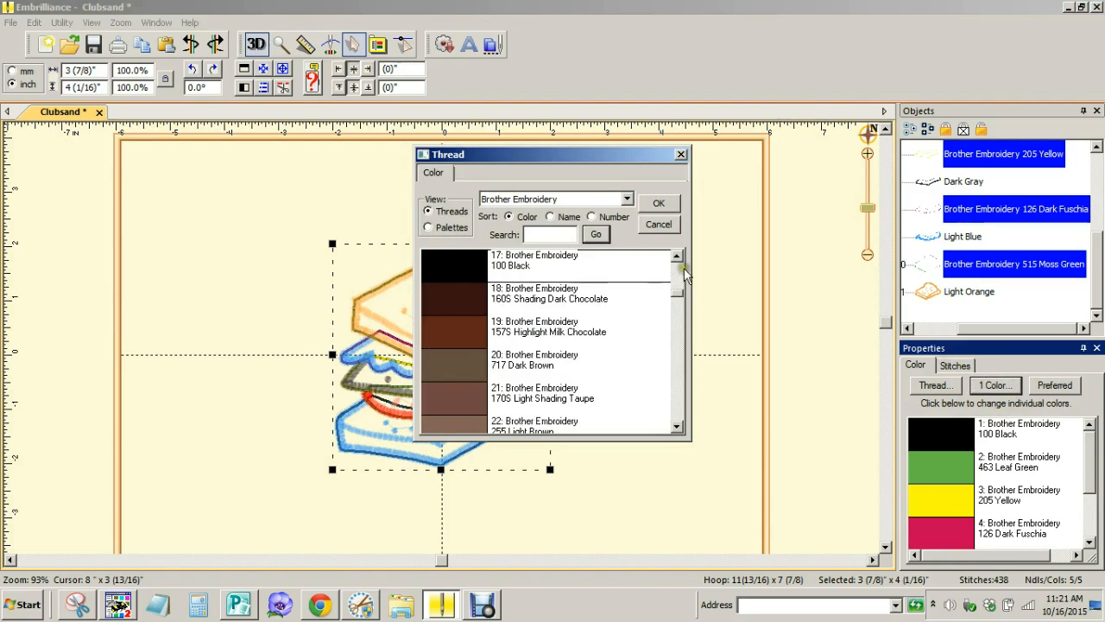
pyautogui.moveTo(679, 290); pyautogui.dragTo(681, 319)
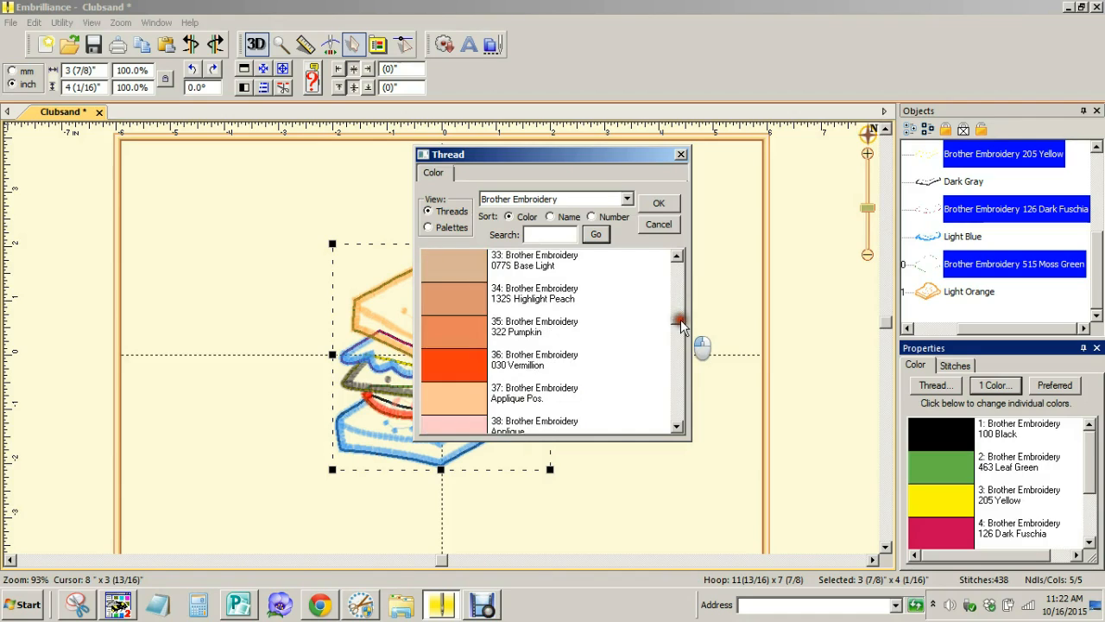
pyautogui.click(462, 362)
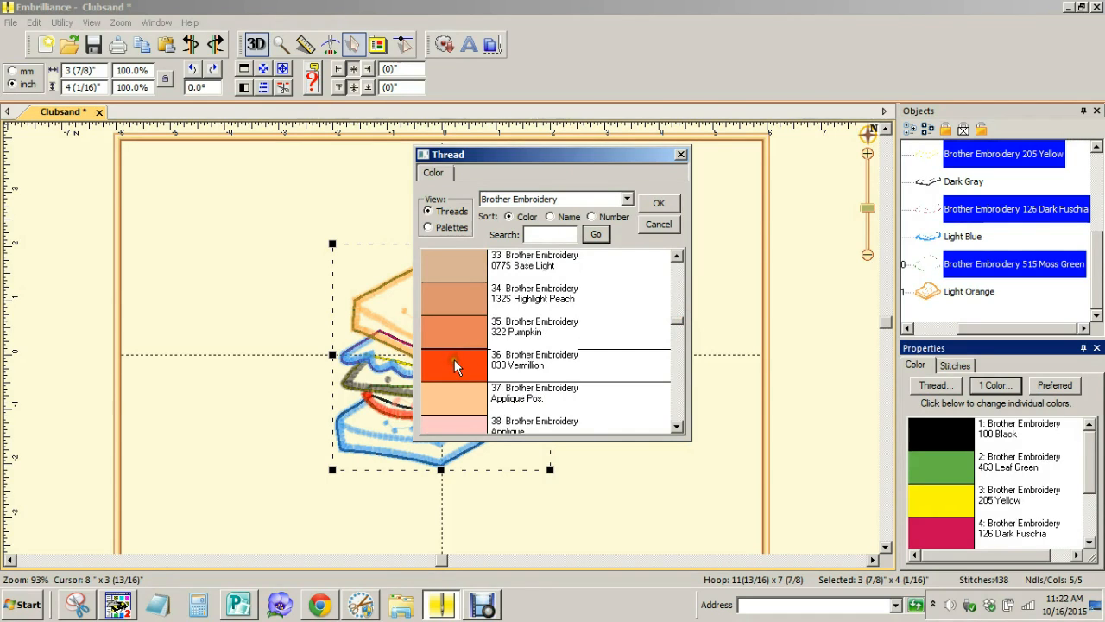
pyautogui.doubleClick(462, 363)
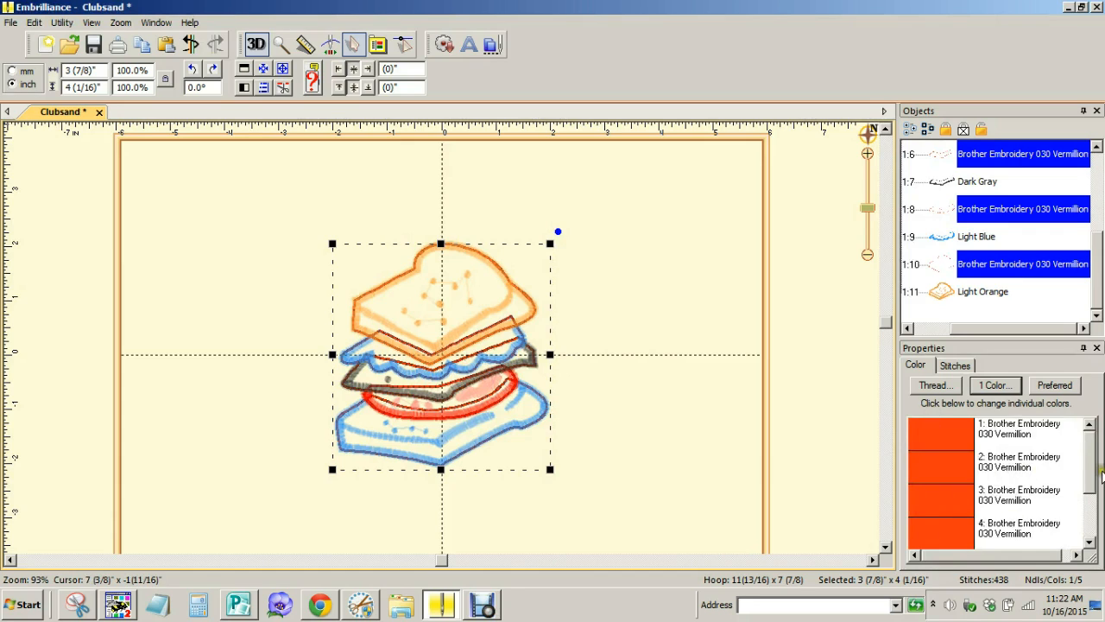
# Step: Set the first Vermillion color's applique style to Applique Position and its fabric view to Simulated
pyautogui.moveTo(1088, 469); pyautogui.dragTo(1087, 442)
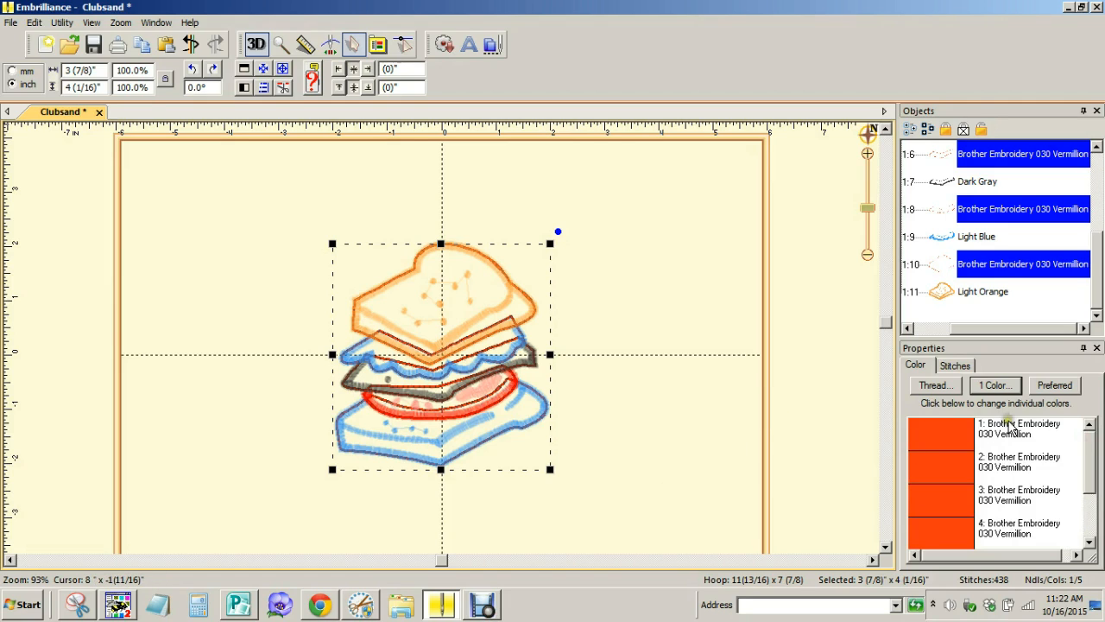
pyautogui.click(953, 430)
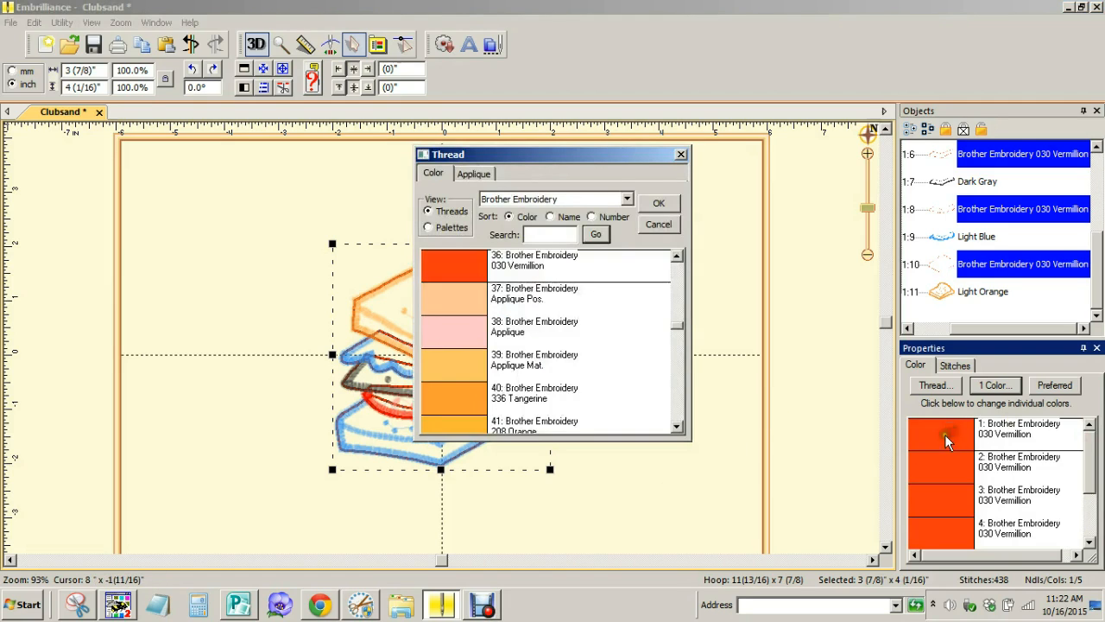
pyautogui.click(470, 170)
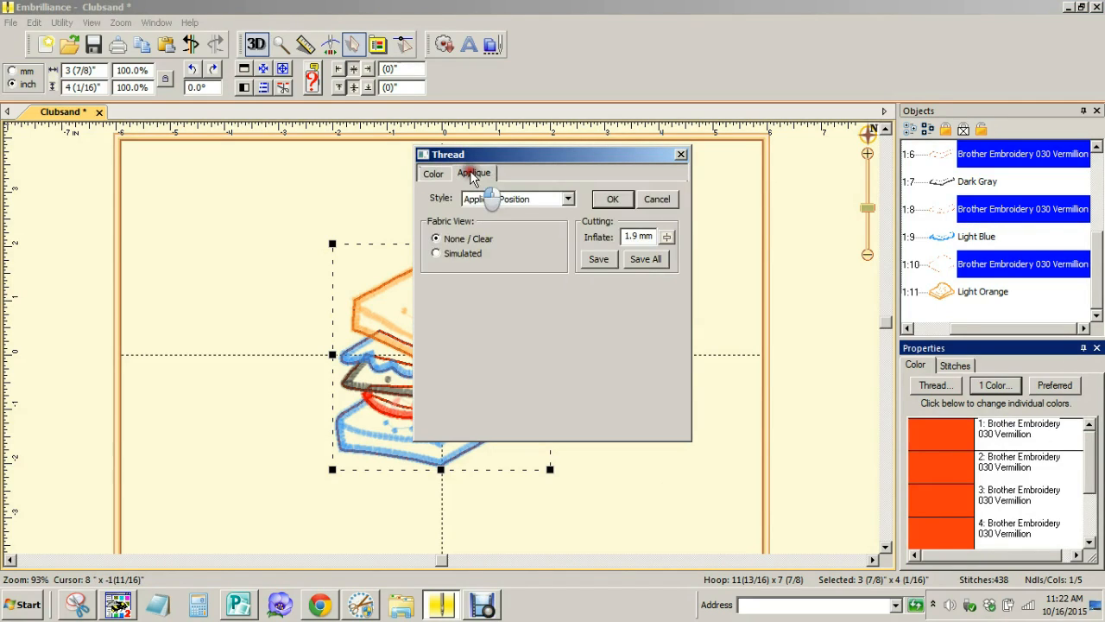
pyautogui.click(567, 198)
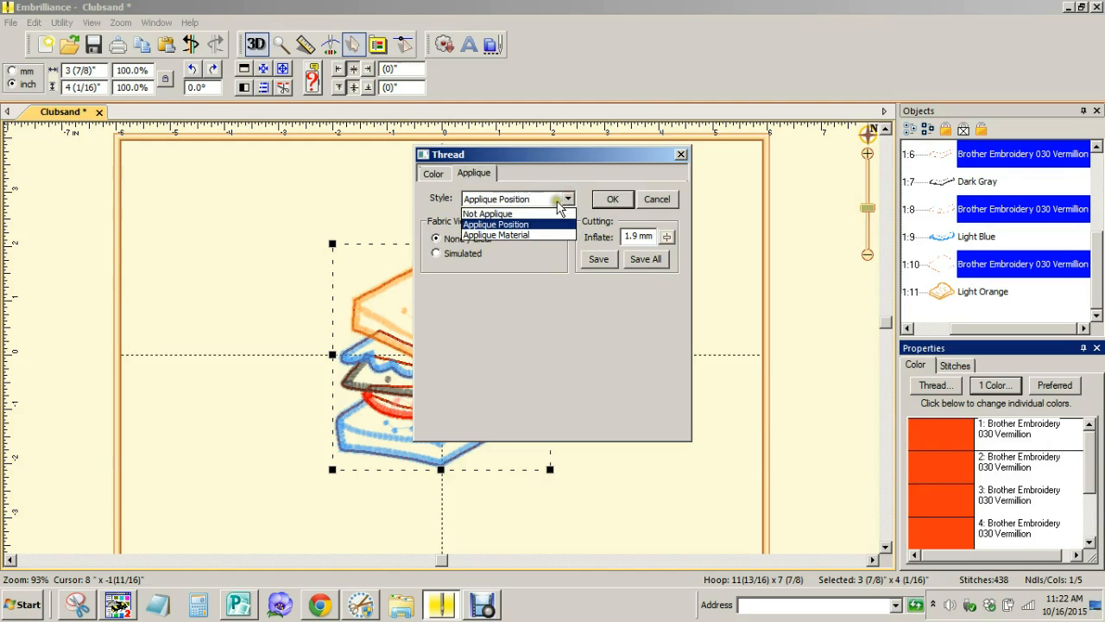
pyautogui.click(494, 224)
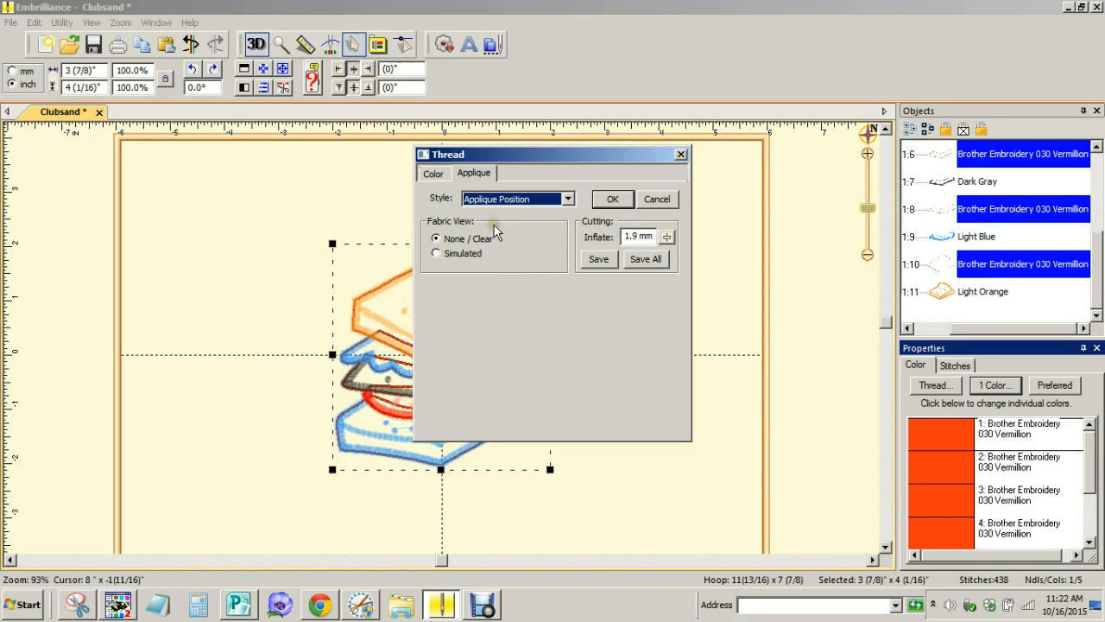
pyautogui.moveTo(548, 156); pyautogui.dragTo(655, 157)
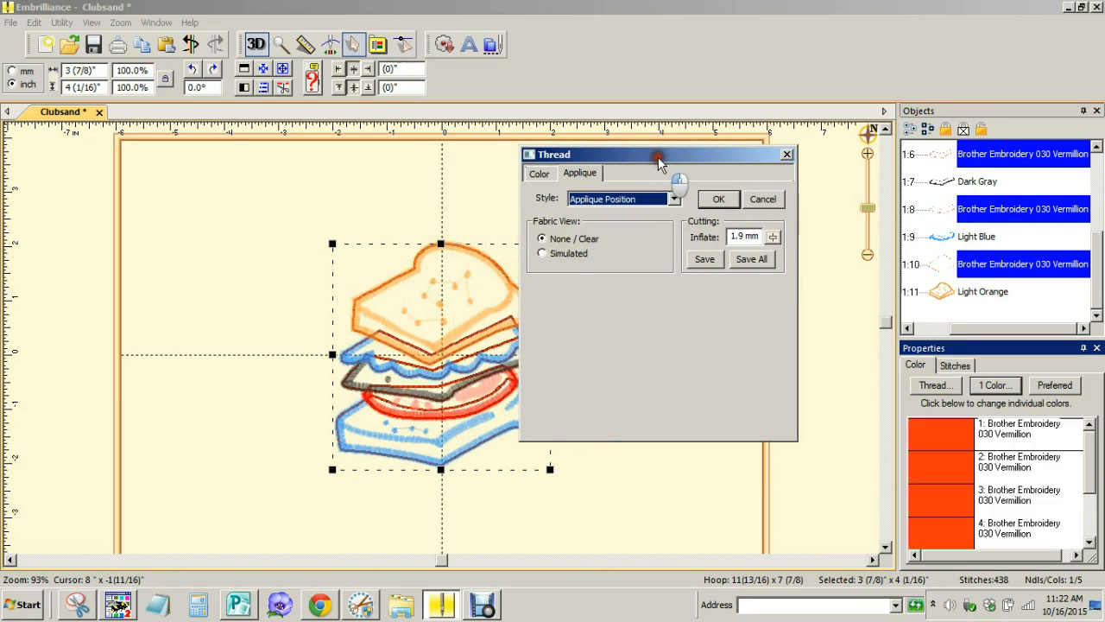
pyautogui.click(542, 254)
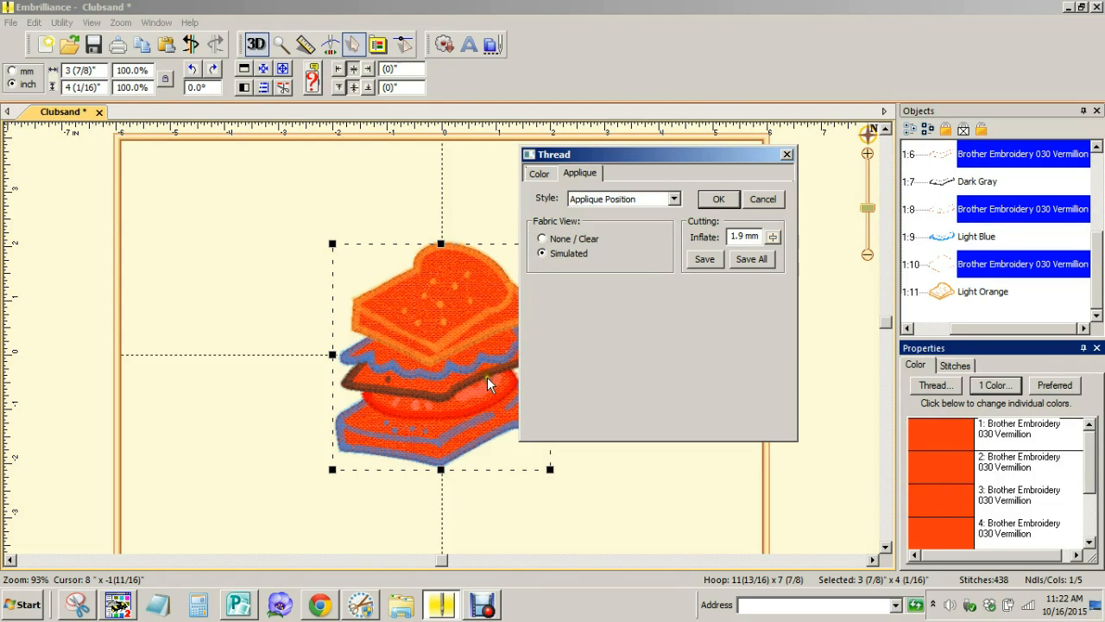
# Step: Set the fabric view to None / Clear and save all cutting outlines as the FCM file "sandwich appliques" in the Dalco Junk Food folder
pyautogui.click(543, 254)
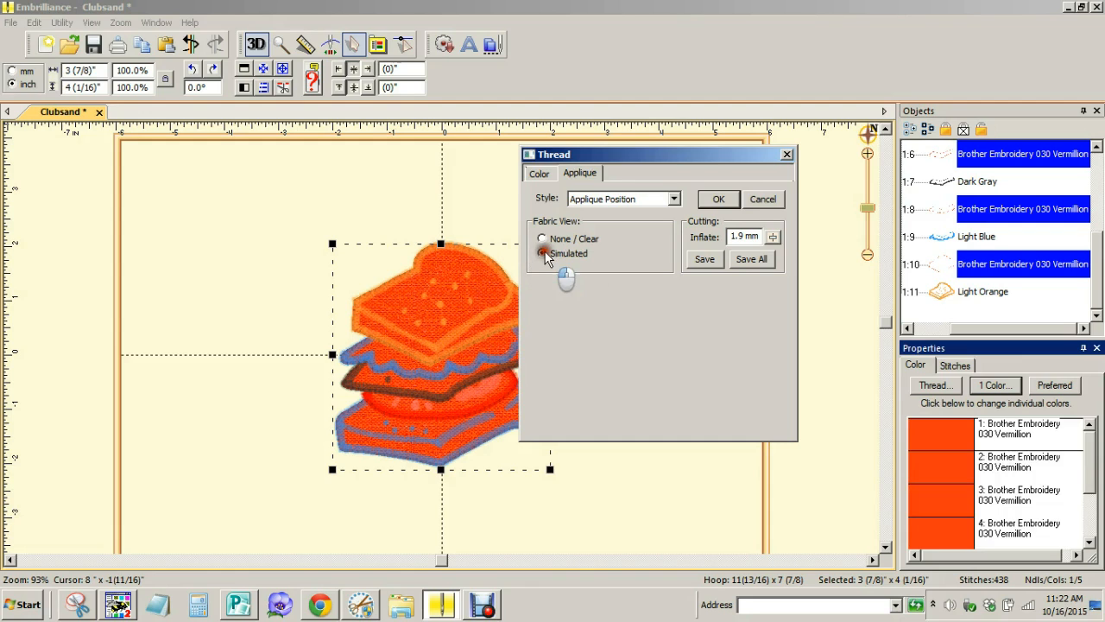
pyautogui.click(543, 239)
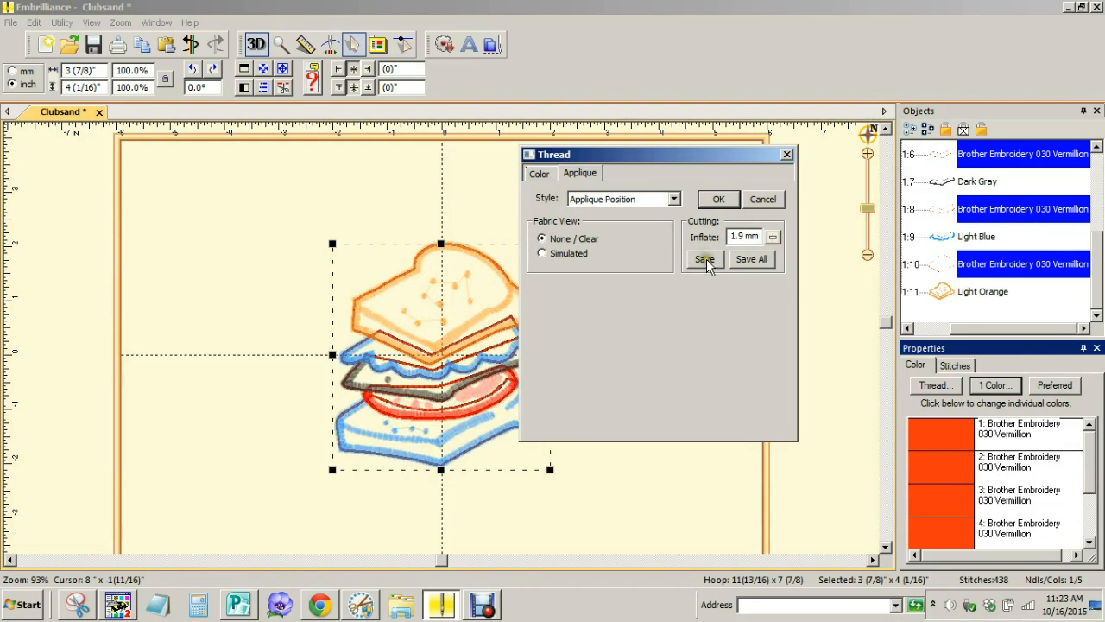
pyautogui.click(758, 261)
pyautogui.click(752, 261)
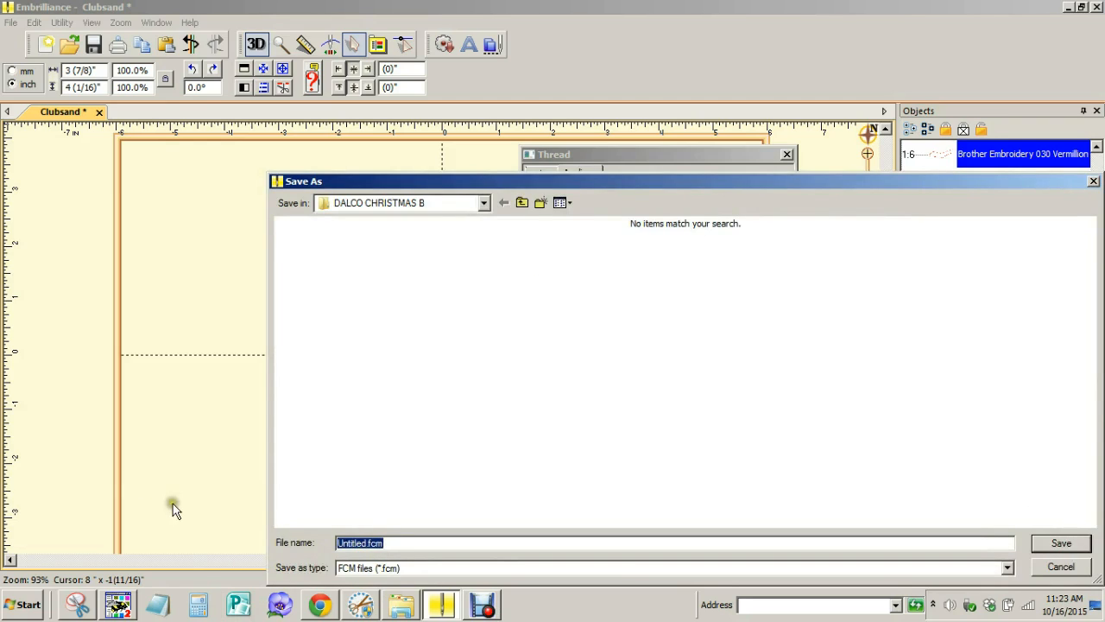
pyautogui.click(522, 204)
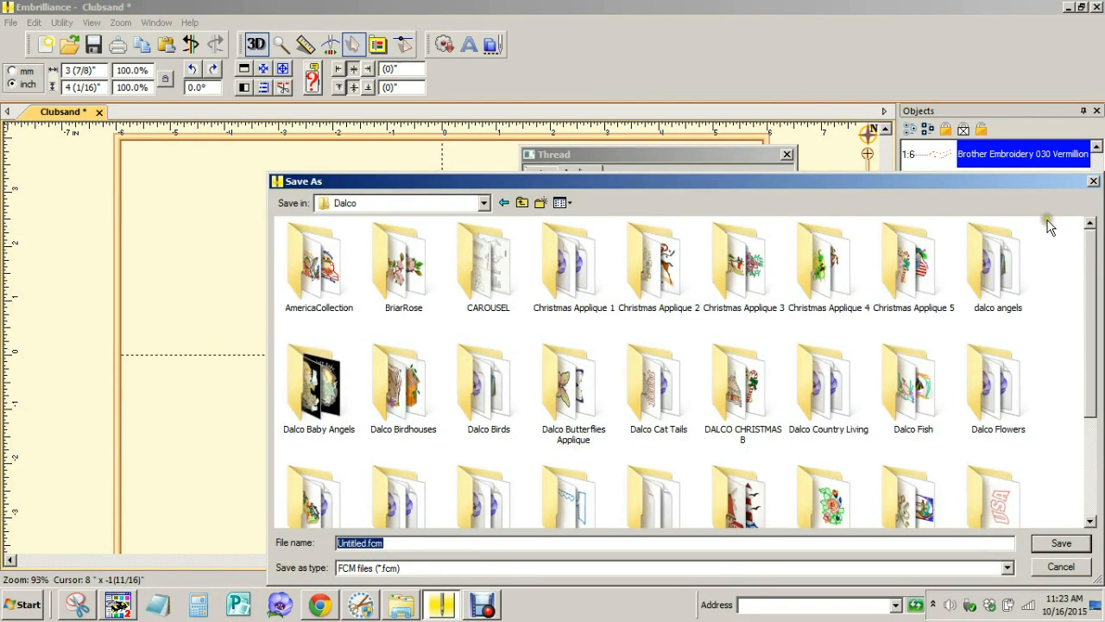
pyautogui.moveTo(1092, 259); pyautogui.dragTo(1092, 345)
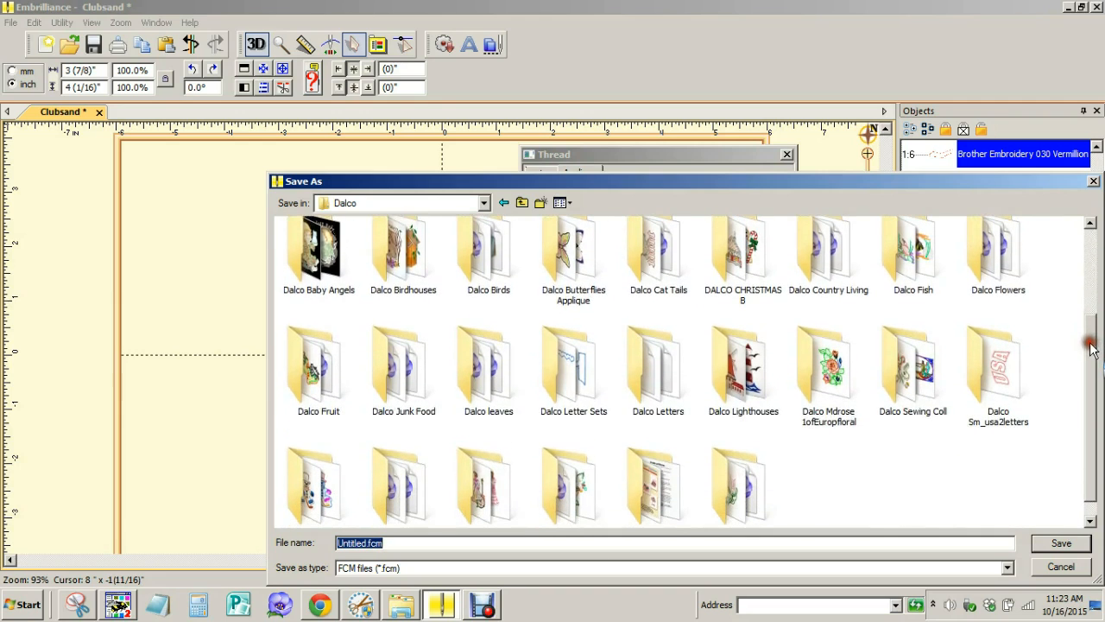
pyautogui.doubleClick(388, 367)
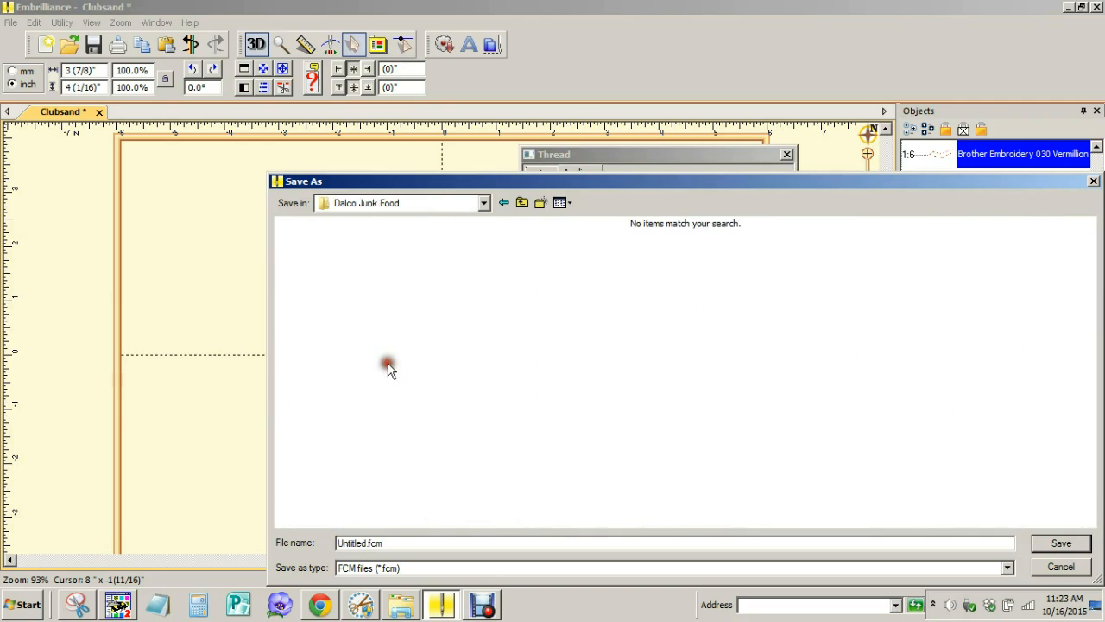
pyautogui.moveTo(396, 546); pyautogui.dragTo(333, 561)
pyautogui.write('sandwich appliques')
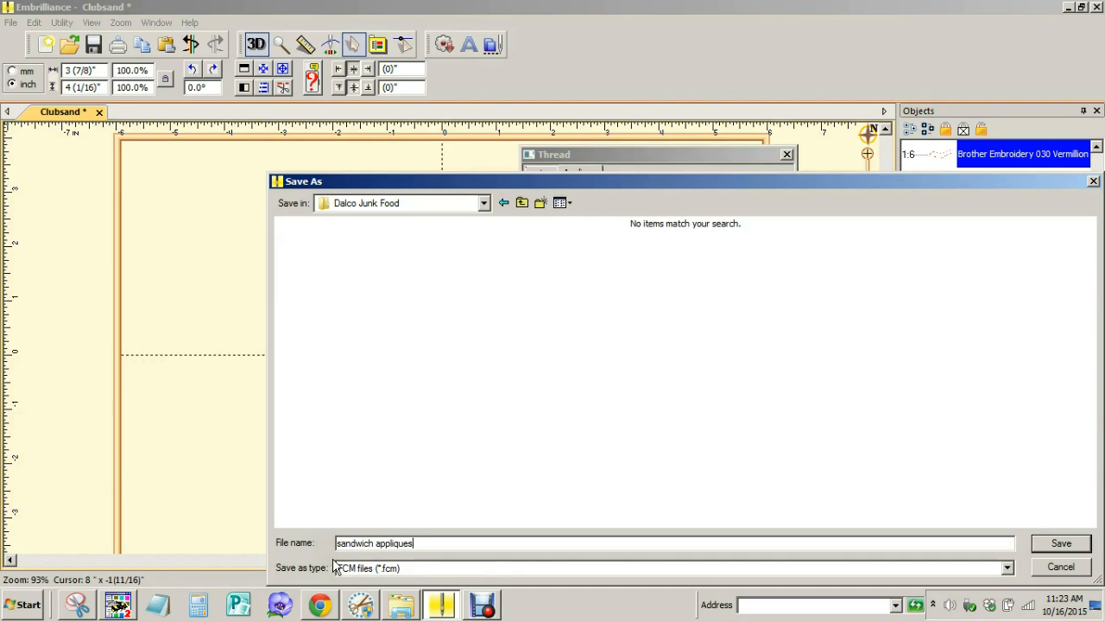
pyautogui.click(1059, 545)
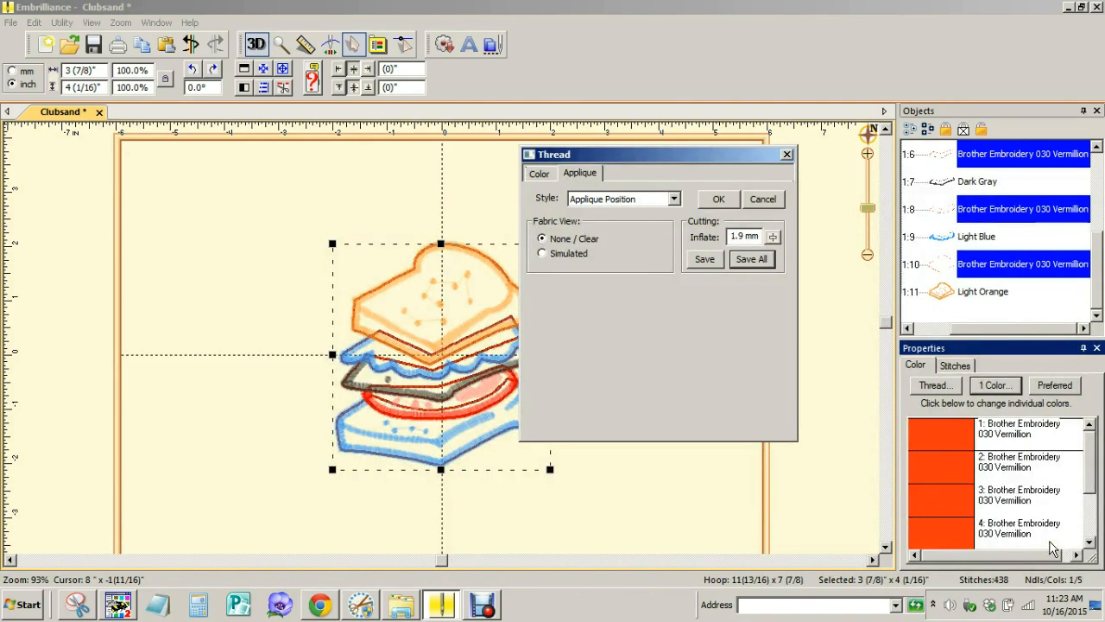
# Step: Save all cutting outlines as the SVG file "sandwich appliques" in the same folder and accept the applique settings
pyautogui.click(753, 261)
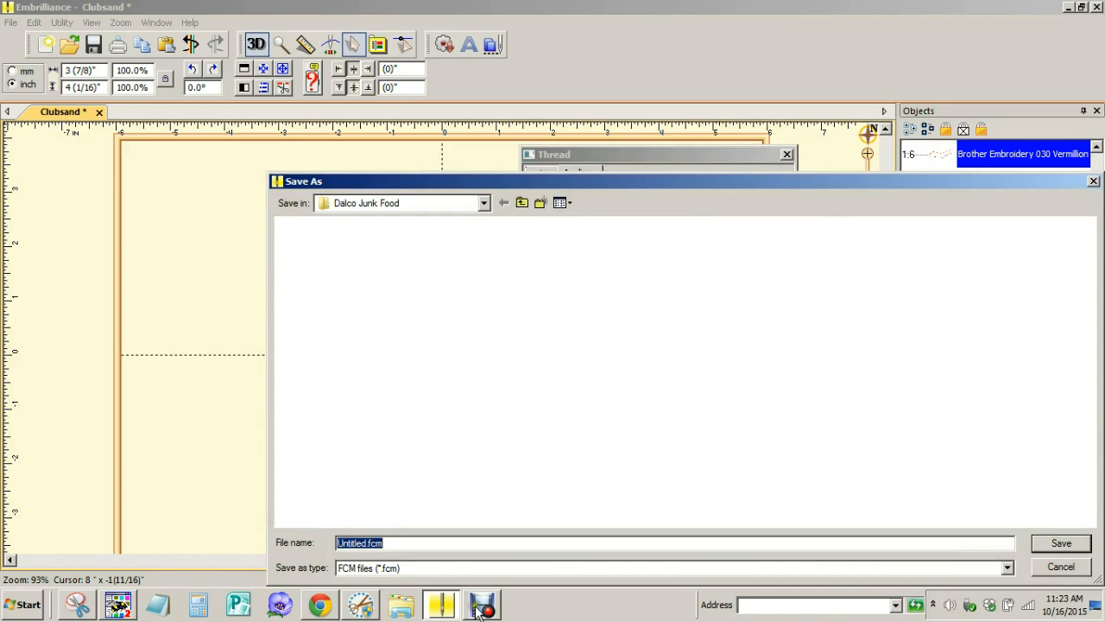
pyautogui.click(316, 285)
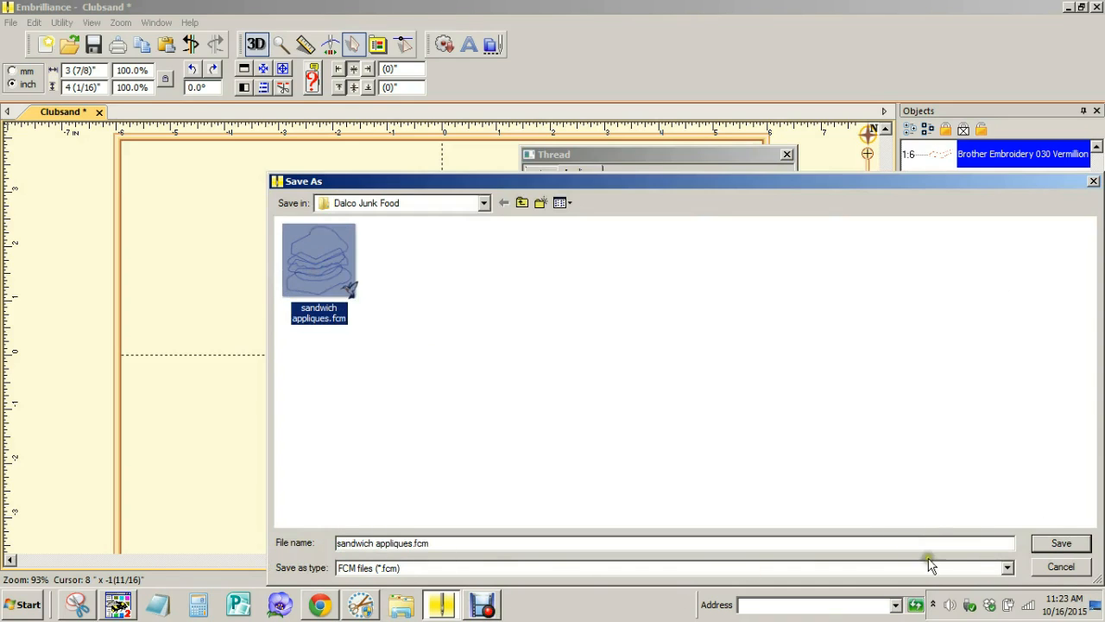
pyautogui.click(1006, 567)
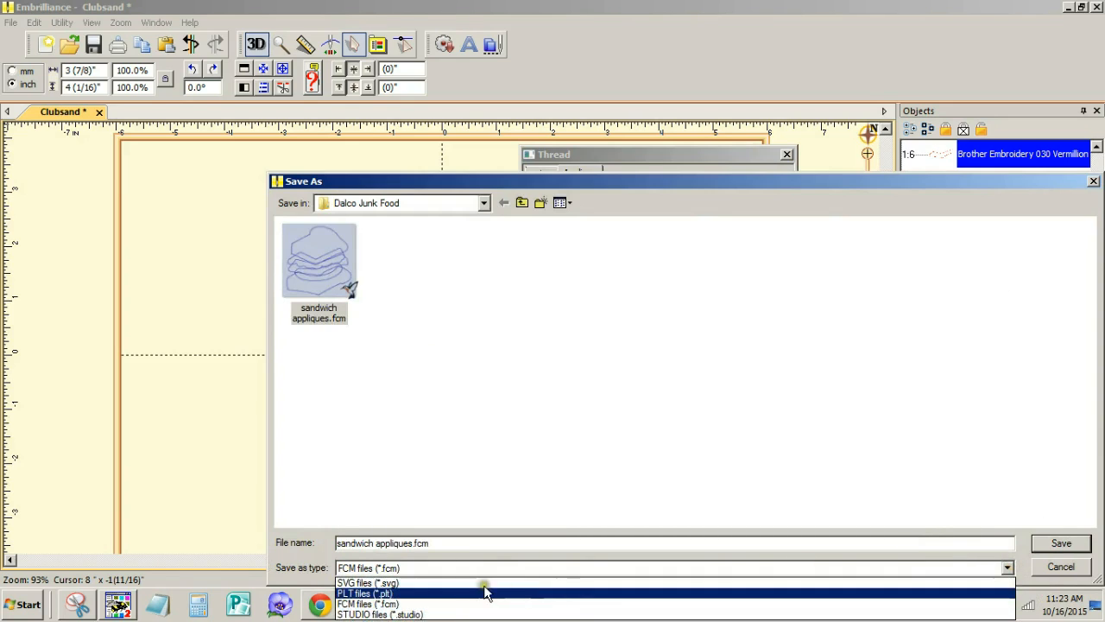
pyautogui.click(393, 584)
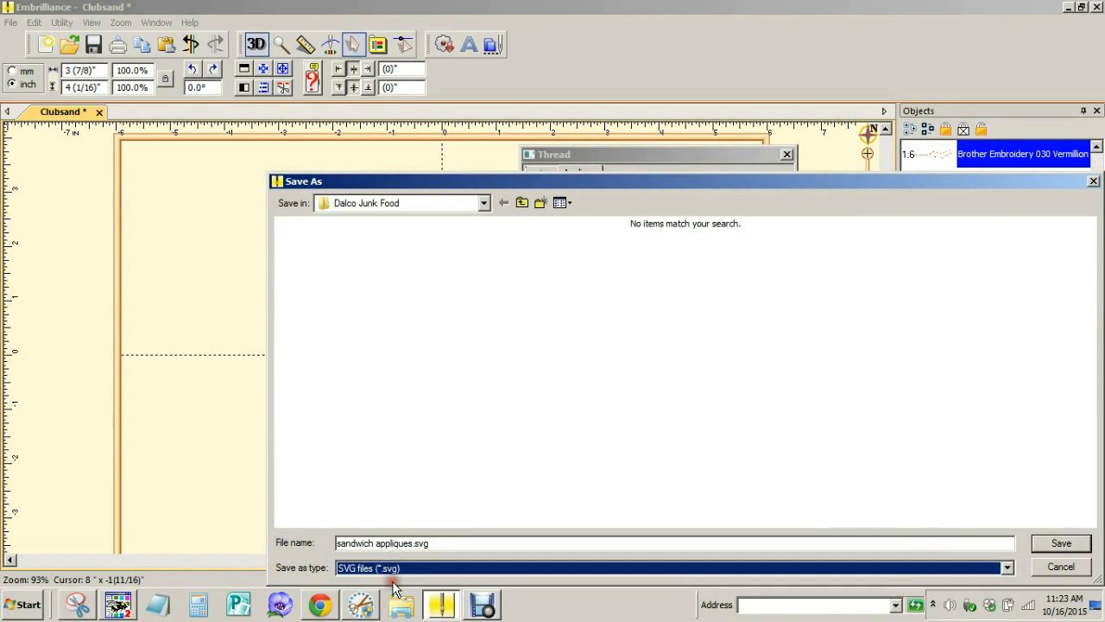
pyautogui.click(1063, 543)
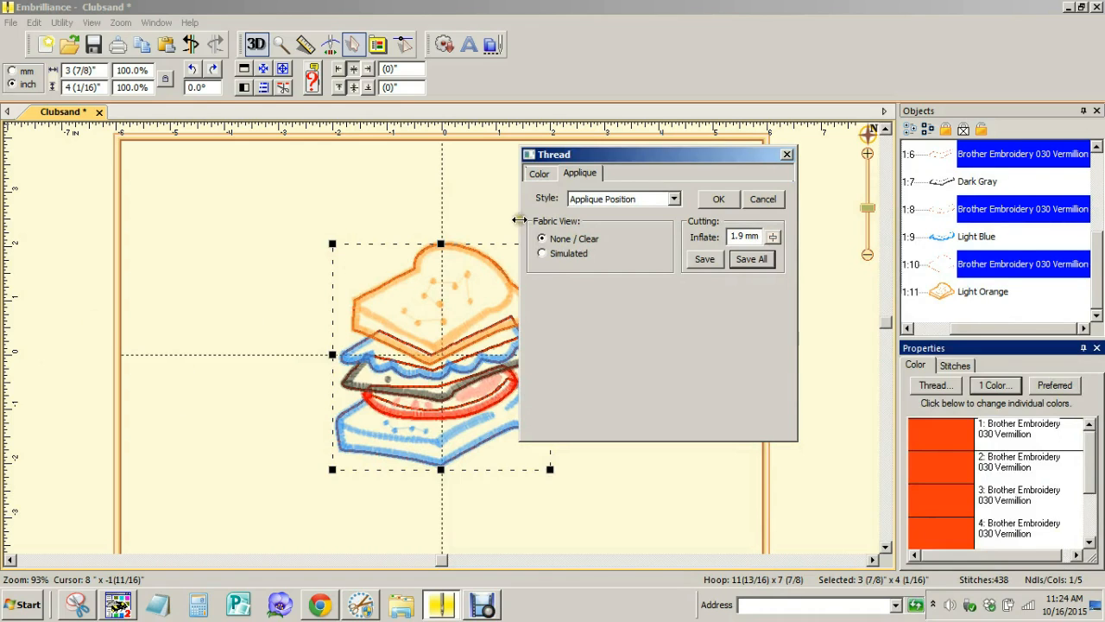
pyautogui.click(719, 200)
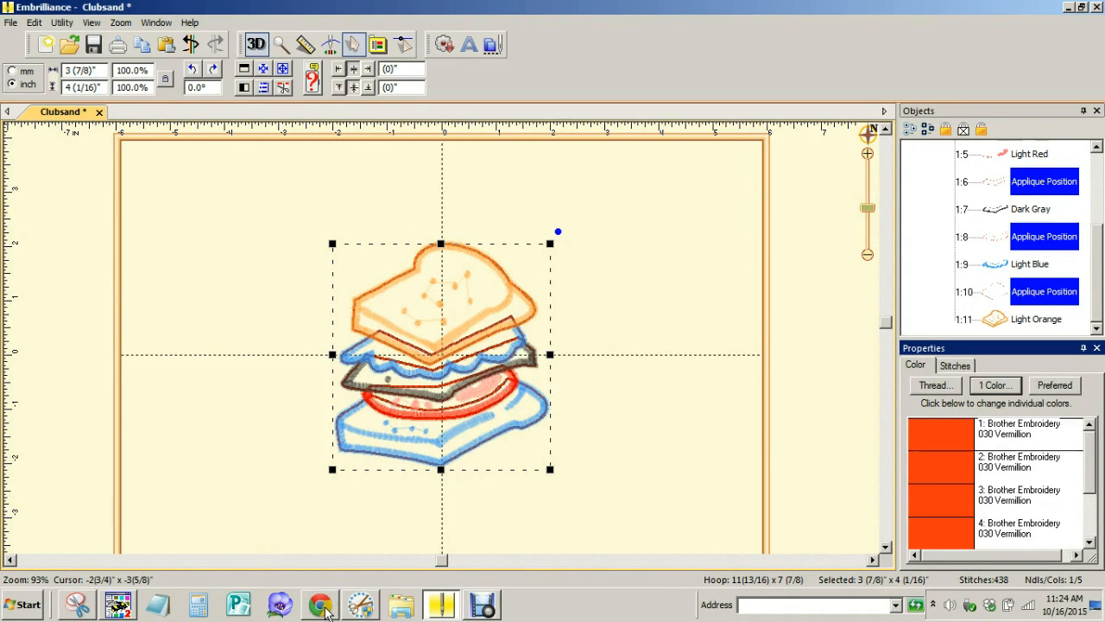
# Step: Switch to Chrome and open a new ScanNCutCanvas project in a separate browser tab
pyautogui.click(321, 604)
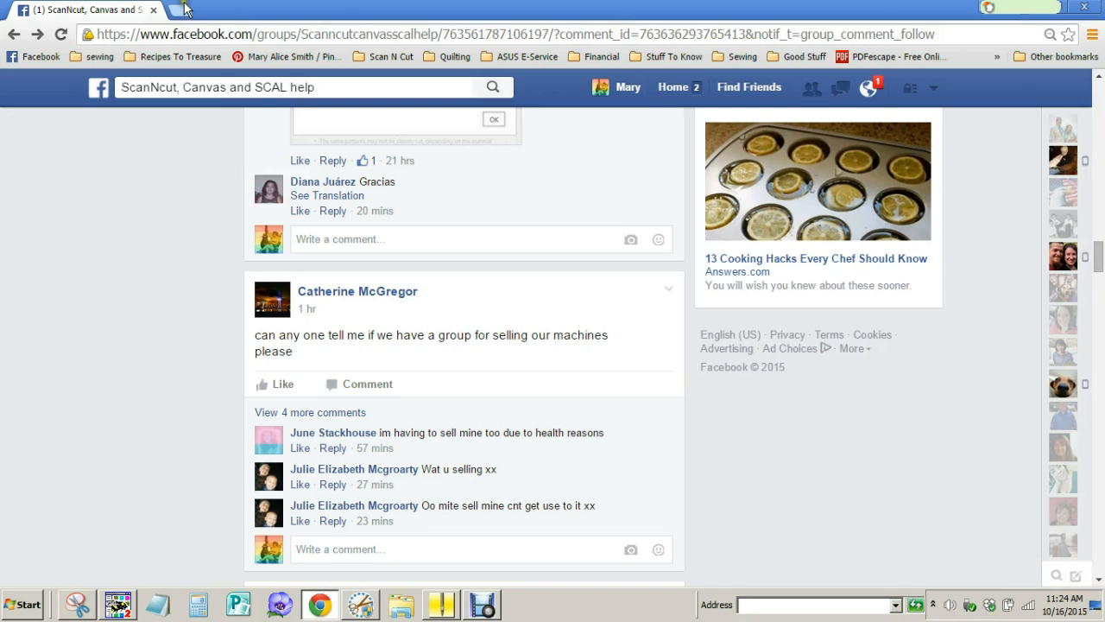
pyautogui.click(184, 9)
pyautogui.click(112, 252)
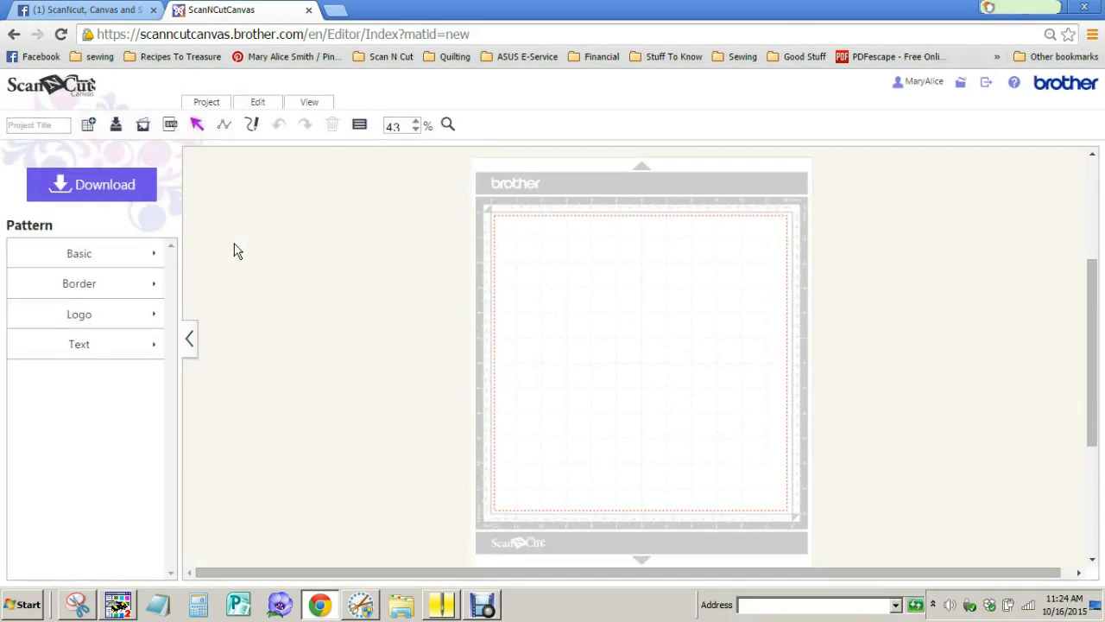
# Step: Import "sandwich appliques.fcm" onto the mat from F:, 01 EMB DESIGNS, Applique, Dalco, Dalco Junk Food
pyautogui.click(170, 126)
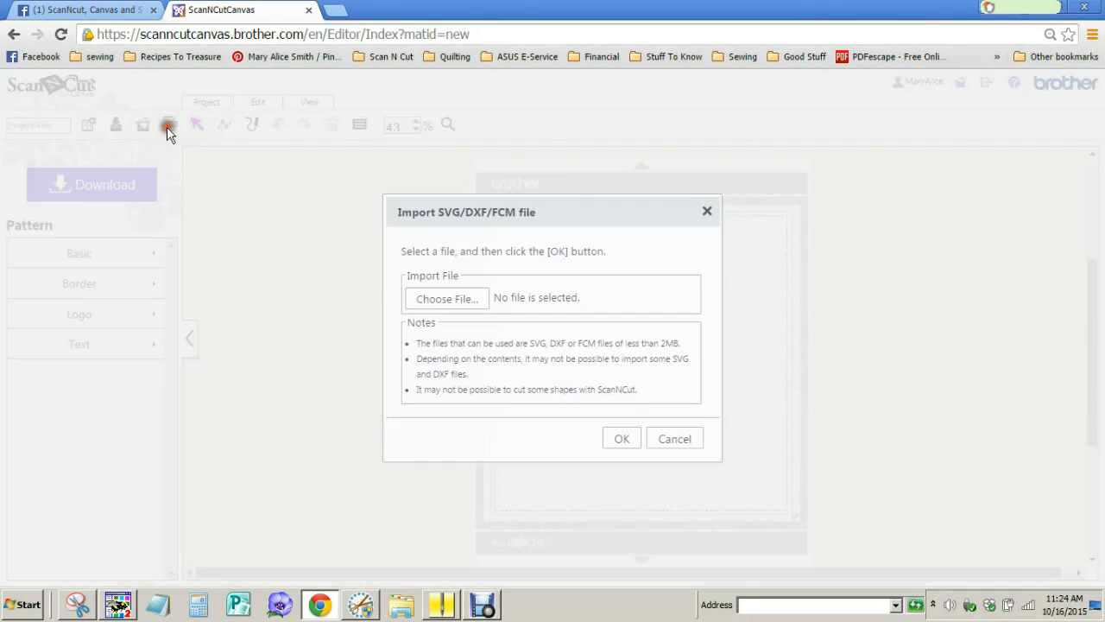
pyautogui.click(446, 300)
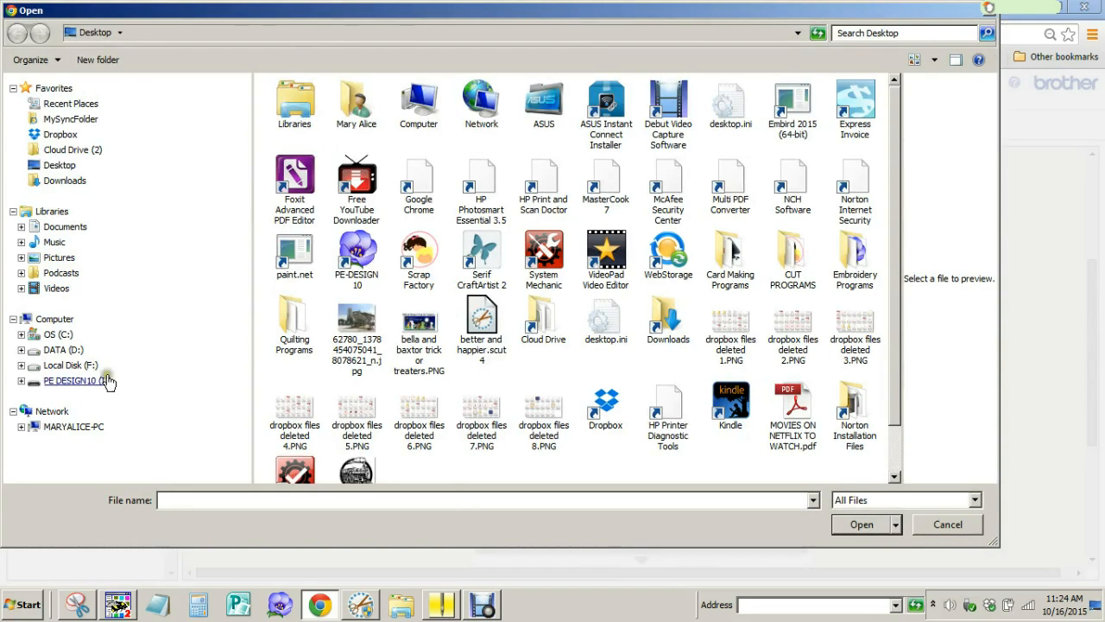
pyautogui.click(21, 365)
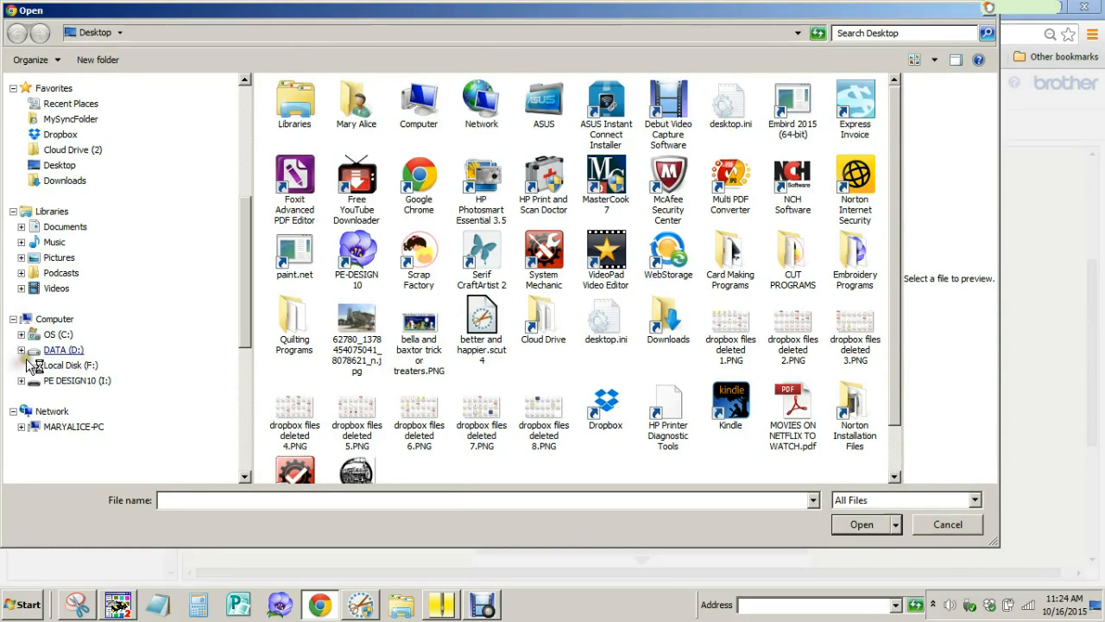
pyautogui.click(27, 173)
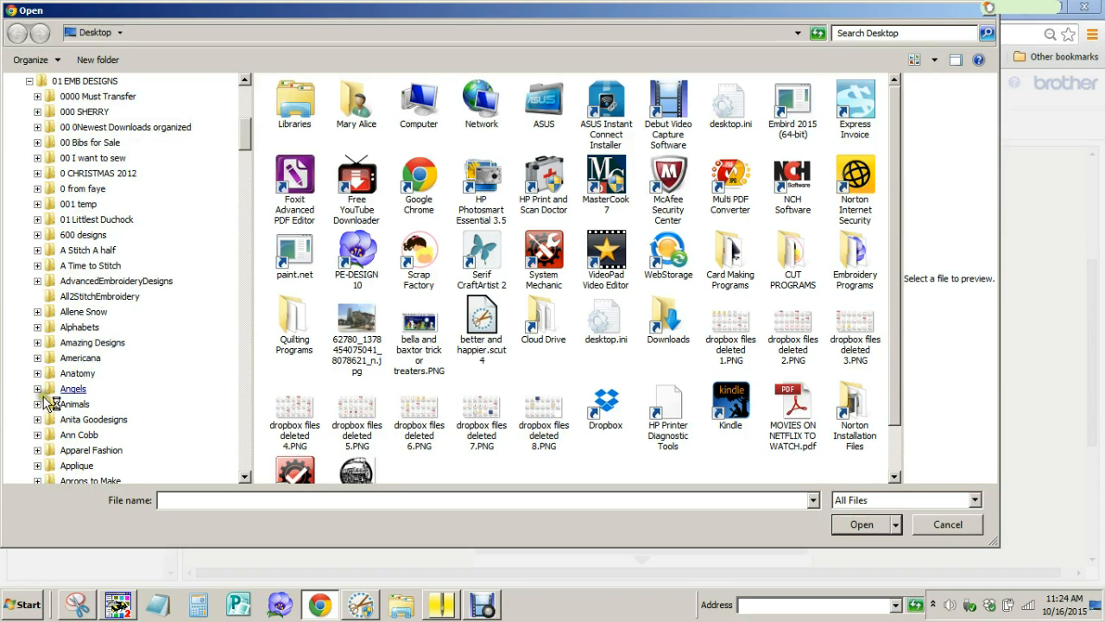
pyautogui.click(38, 466)
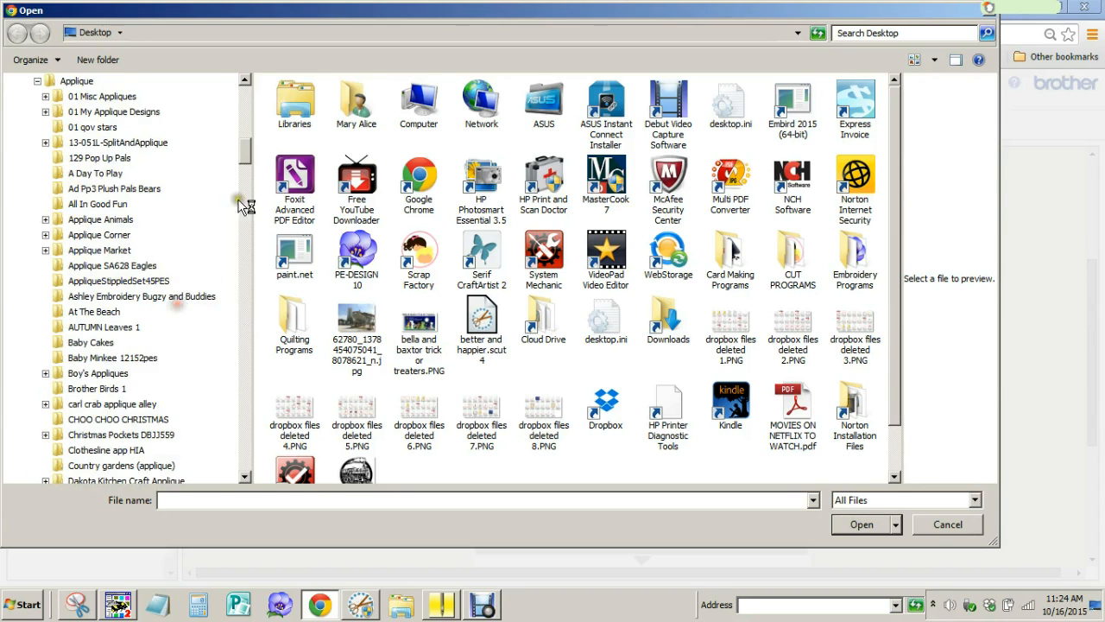
pyautogui.moveTo(240, 146); pyautogui.dragTo(246, 172)
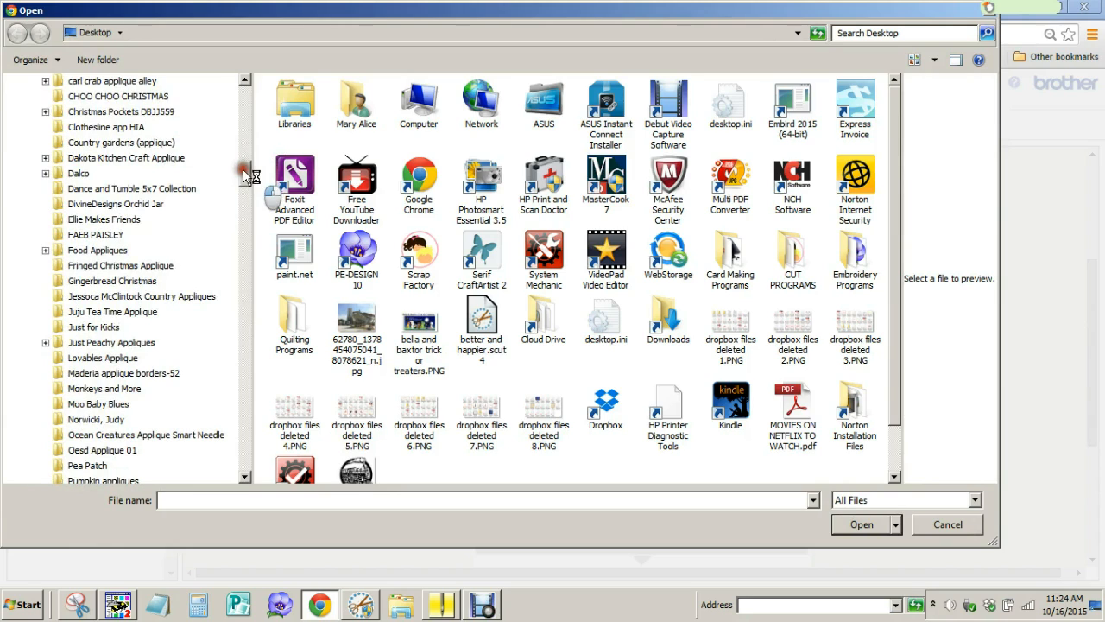
pyautogui.click(45, 172)
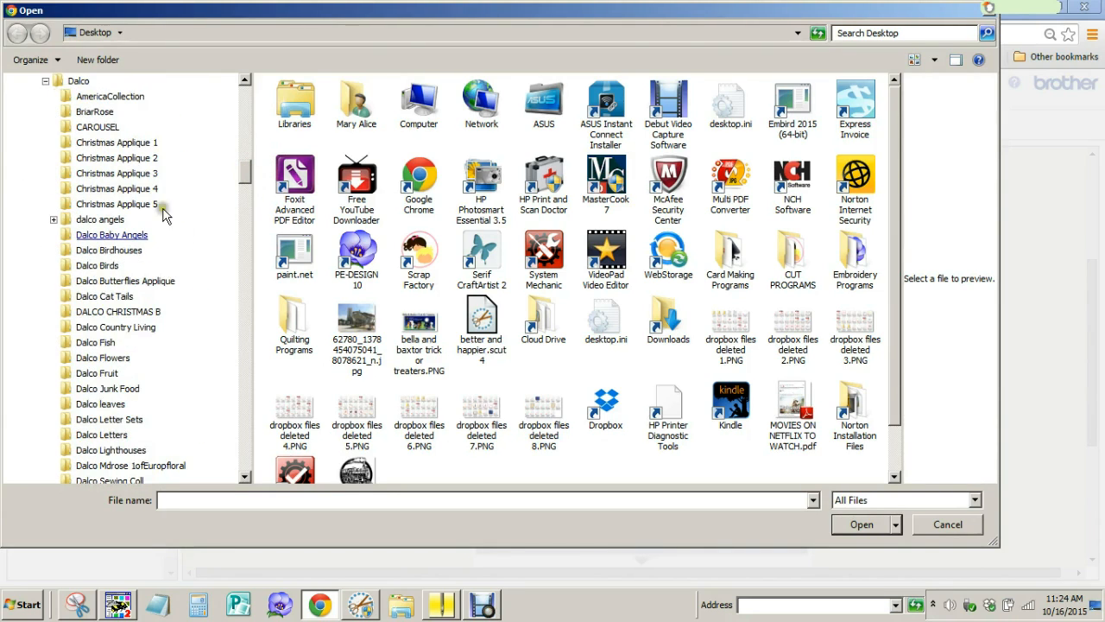
pyautogui.click(112, 388)
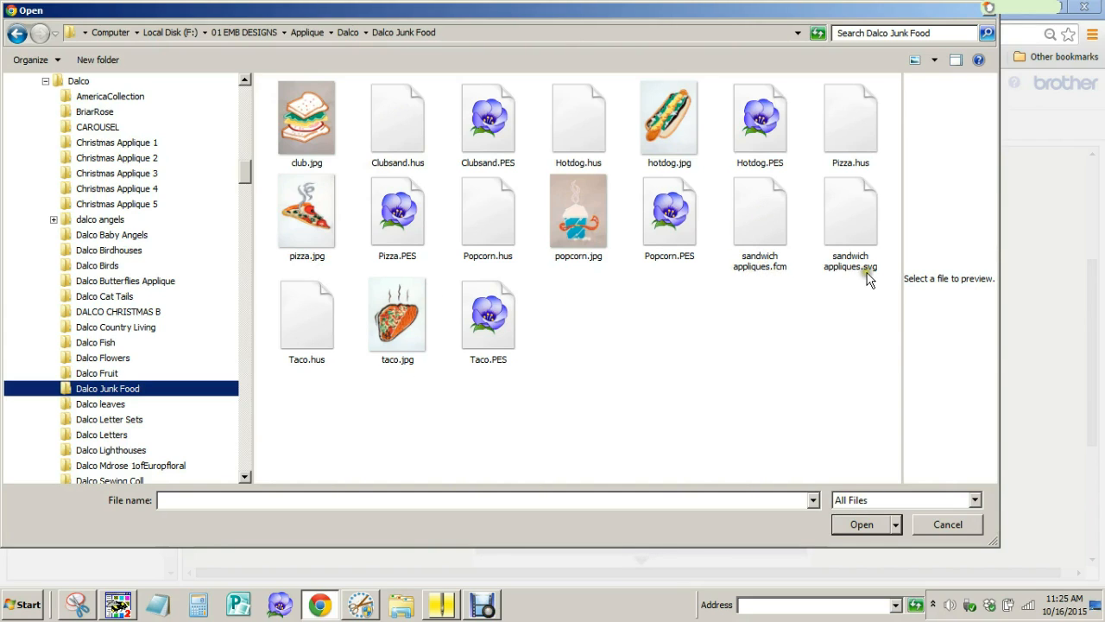
pyautogui.click(756, 222)
pyautogui.click(868, 526)
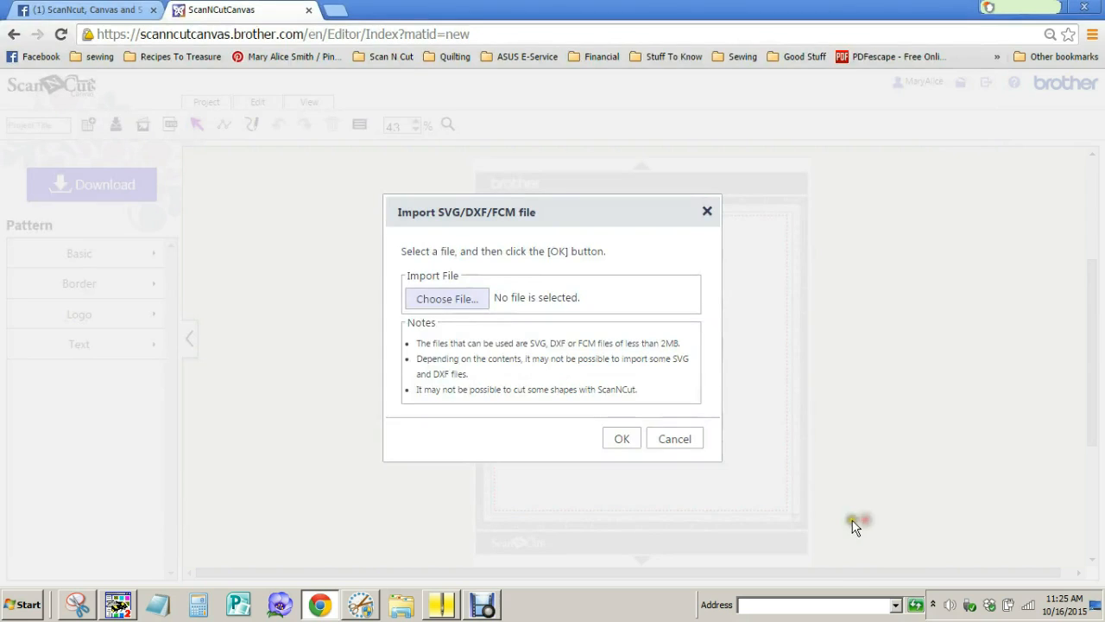
pyautogui.click(621, 441)
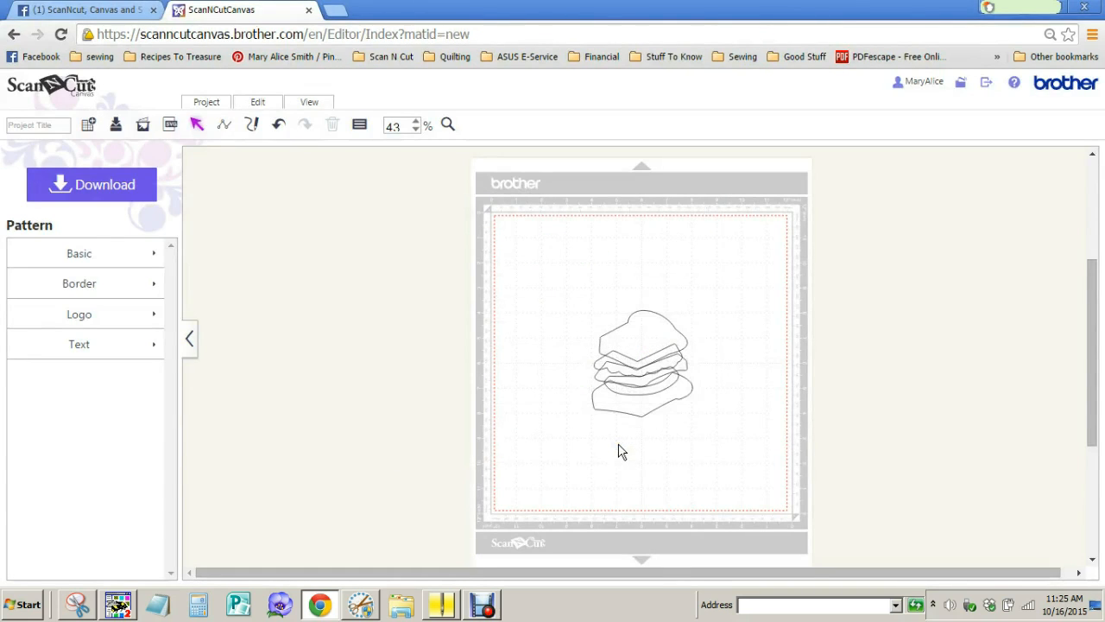
# Step: Ungroup the imported sandwich outlines into separate pieces
pyautogui.click(597, 448)
pyautogui.click(599, 442)
pyautogui.click(598, 444)
pyautogui.click(597, 442)
pyautogui.click(638, 404)
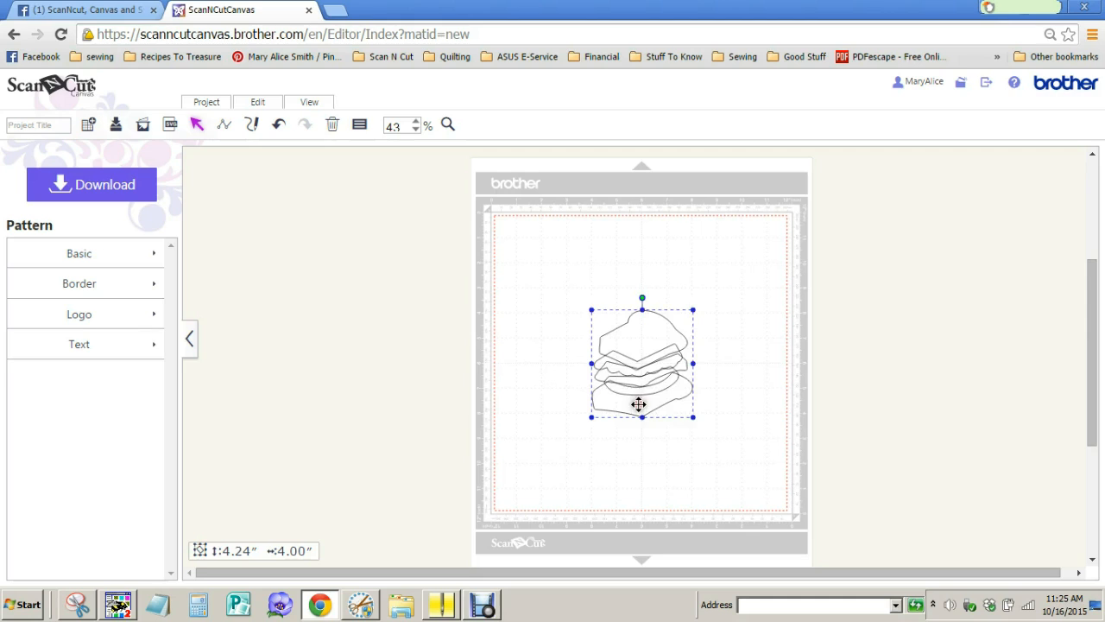
pyautogui.rightClick(636, 342)
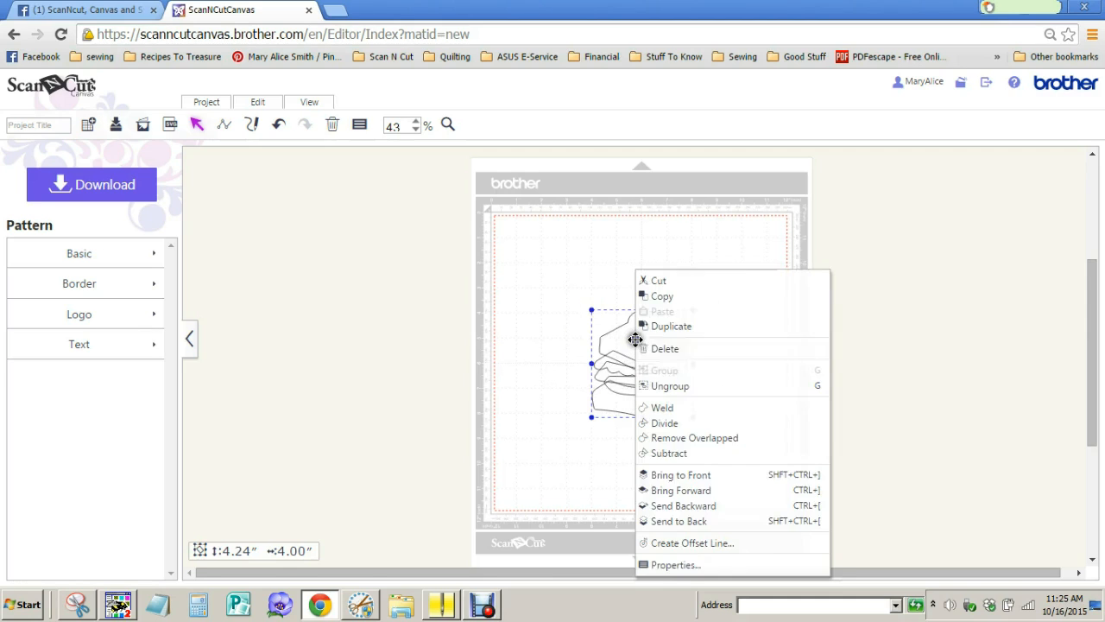
pyautogui.click(668, 385)
pyautogui.click(572, 481)
# Step: Spread the two bread, lettuce, meat and tomato outlines apart across the mat so that none overlap
pyautogui.moveTo(627, 343); pyautogui.dragTo(540, 259)
pyautogui.moveTo(624, 407); pyautogui.dragTo(540, 324)
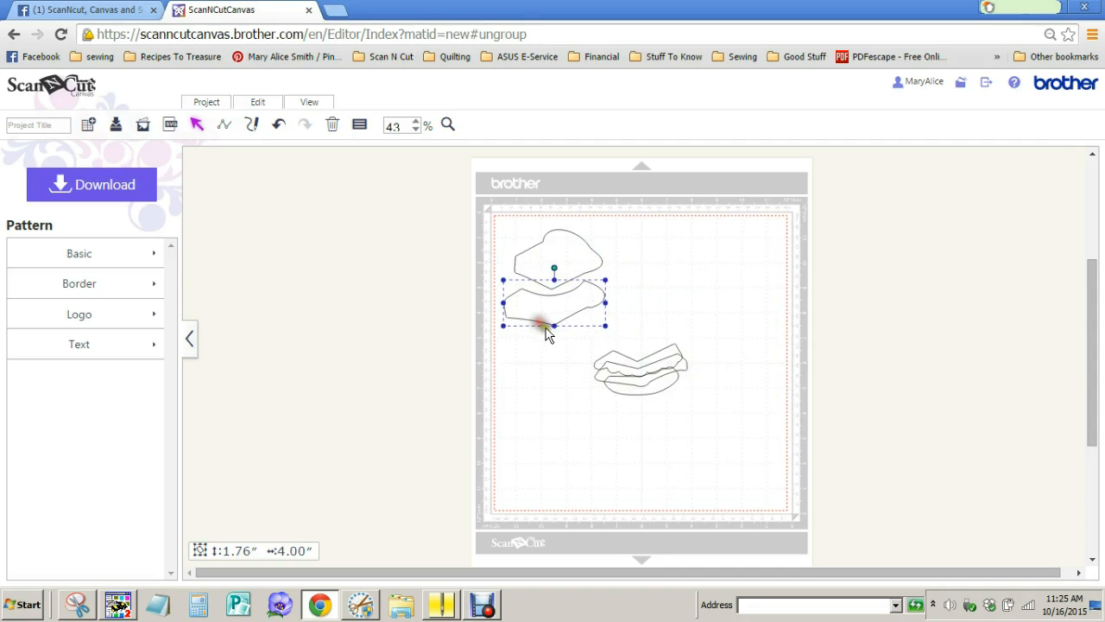
pyautogui.moveTo(653, 360); pyautogui.dragTo(752, 247)
pyautogui.moveTo(687, 380); pyautogui.dragTo(769, 331)
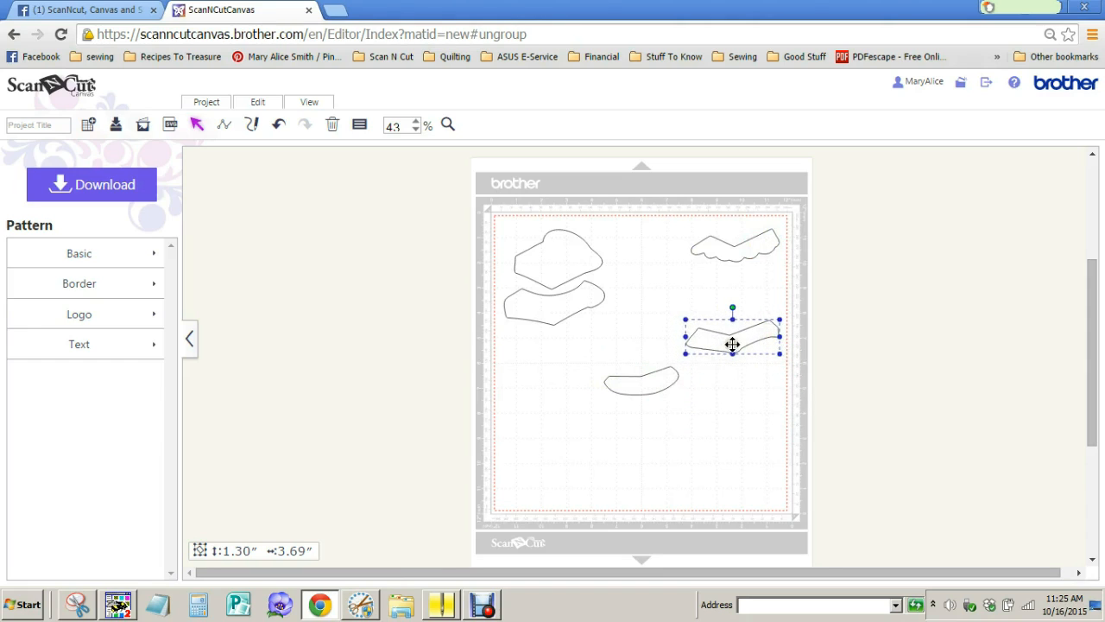
pyautogui.moveTo(645, 387); pyautogui.dragTo(555, 433)
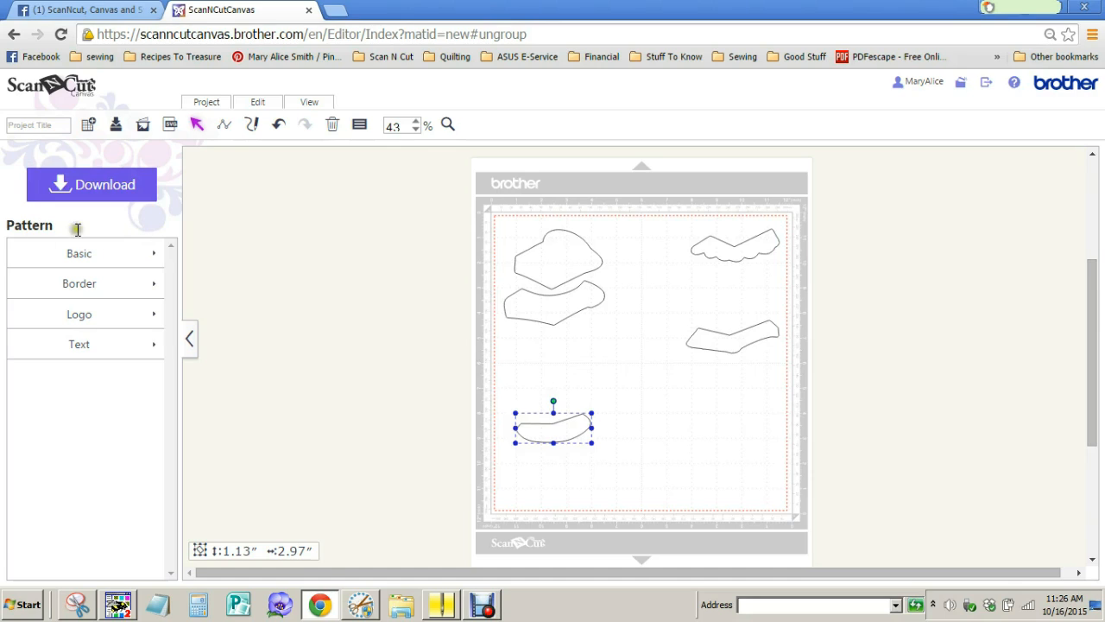
pyautogui.click(222, 221)
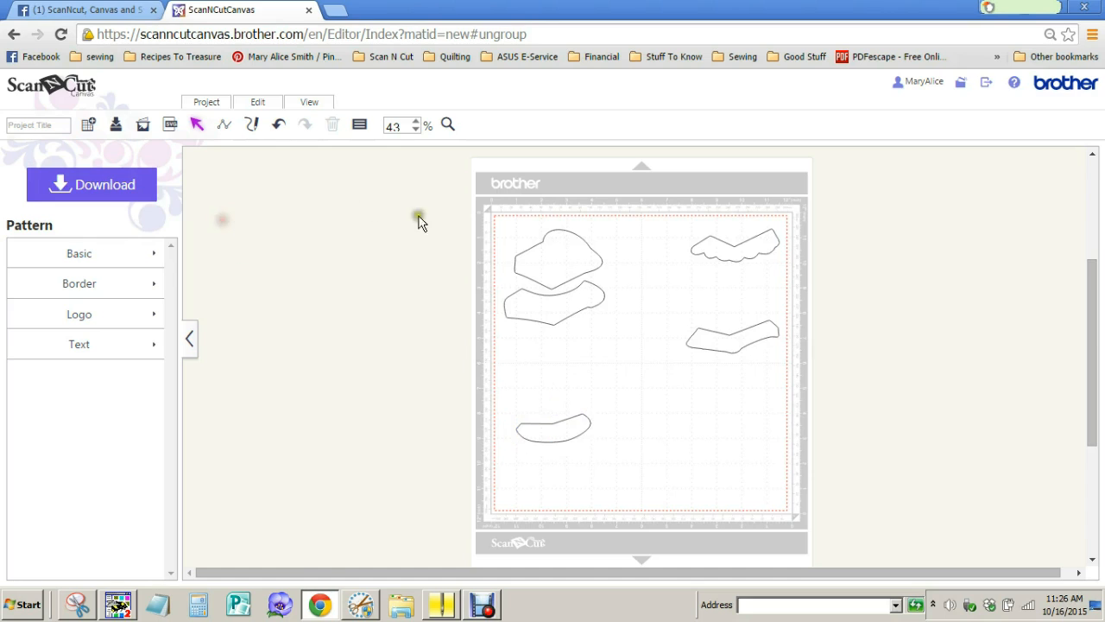
# Step: Move all five sandwich pieces together off the mat into the empty area to its left
pyautogui.moveTo(391, 181); pyautogui.dragTo(793, 500)
pyautogui.moveTo(540, 299); pyautogui.dragTo(226, 281)
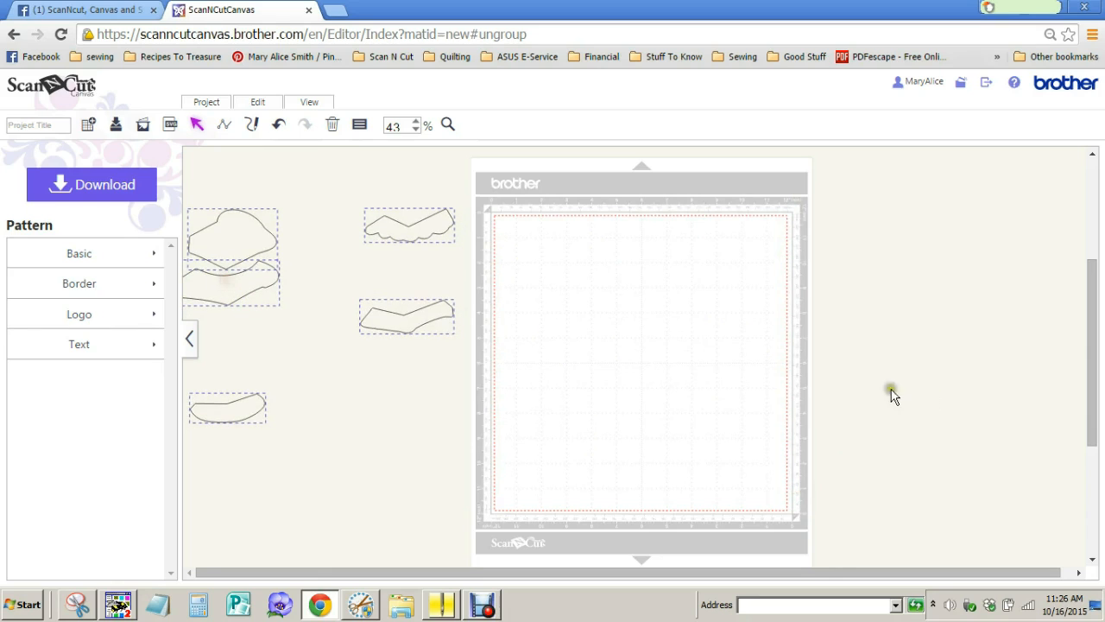
pyautogui.click(203, 144)
# Step: Import "sandwich appliques.svg" onto the mat alongside the sandwich pieces already placed
pyautogui.click(168, 126)
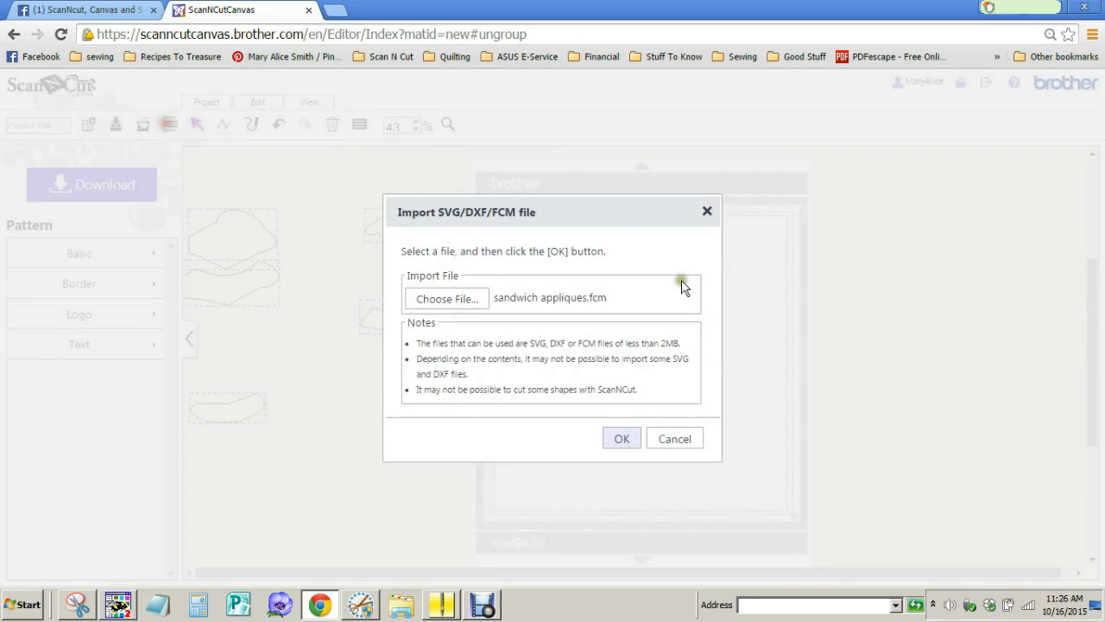
pyautogui.click(451, 302)
pyautogui.click(853, 220)
pyautogui.click(862, 524)
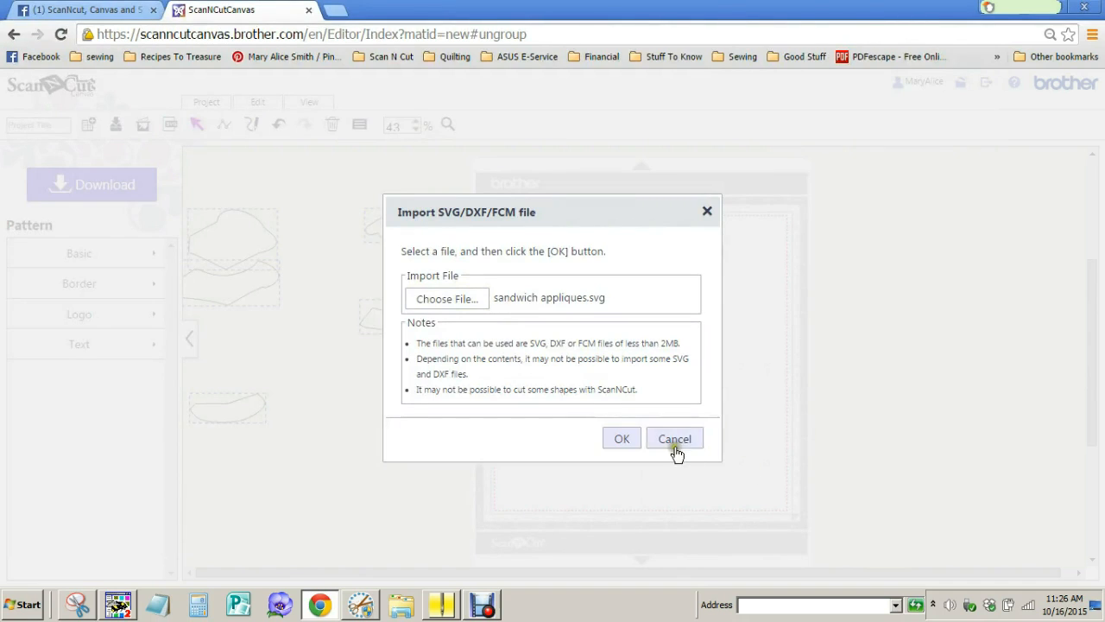
pyautogui.click(623, 439)
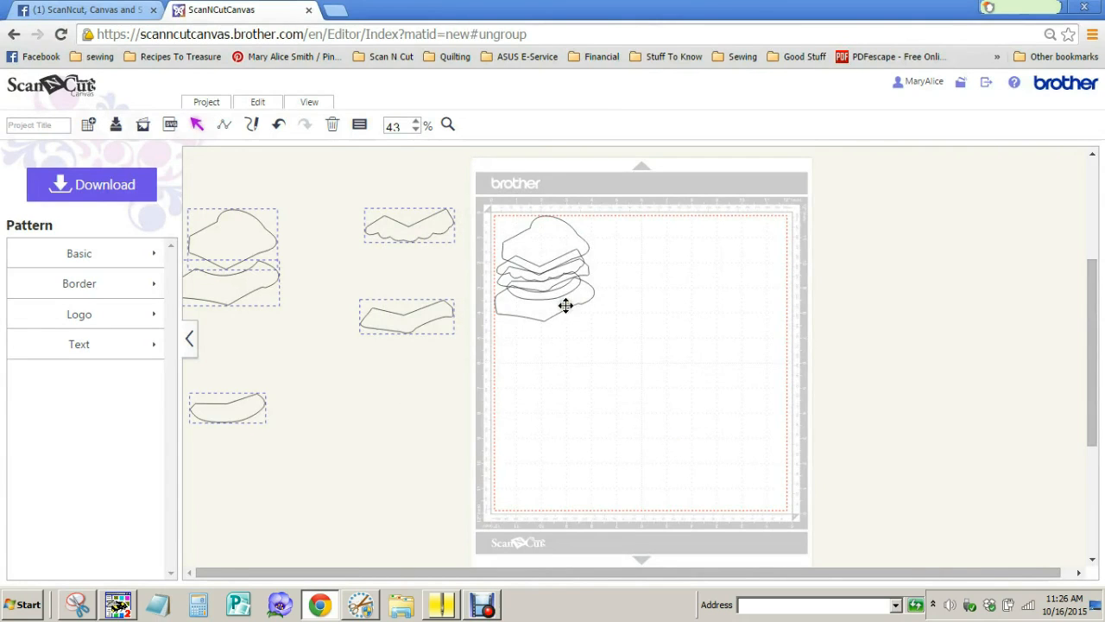
# Step: Spread the bread, lettuce, meat and tomato outlines of the SVG sandwich apart across the mat so that none overlap
pyautogui.click(541, 273)
pyautogui.moveTo(549, 270); pyautogui.dragTo(717, 256)
pyautogui.moveTo(525, 310); pyautogui.dragTo(725, 303)
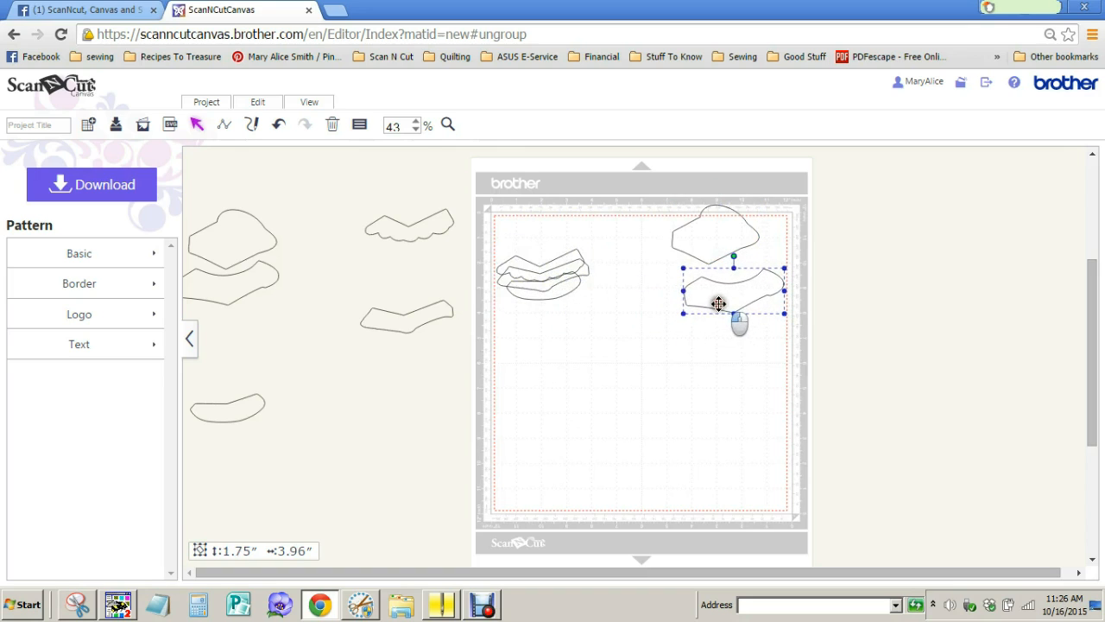
pyautogui.moveTo(575, 271)
pyautogui.mouseDown()
pyautogui.moveTo(578, 254)
pyautogui.moveTo(711, 358)
pyautogui.moveTo(755, 351)
pyautogui.mouseUp()
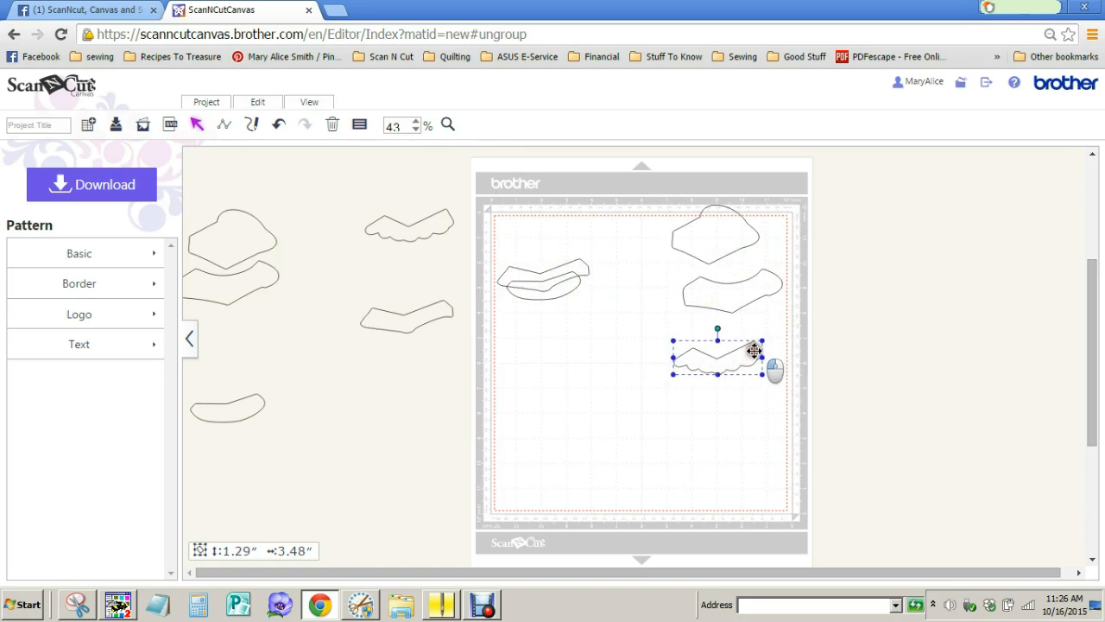
pyautogui.moveTo(577, 271); pyautogui.dragTo(594, 237)
pyautogui.moveTo(535, 291); pyautogui.dragTo(552, 473)
# Step: Nest the two SVG bread outlines closely together in the mat's upper-right corner, inside the cutting area
pyautogui.moveTo(738, 296); pyautogui.dragTo(725, 287)
pyautogui.moveTo(715, 239); pyautogui.dragTo(722, 245)
pyautogui.moveTo(730, 296); pyautogui.dragTo(730, 301)
pyautogui.moveTo(723, 250); pyautogui.dragTo(726, 254)
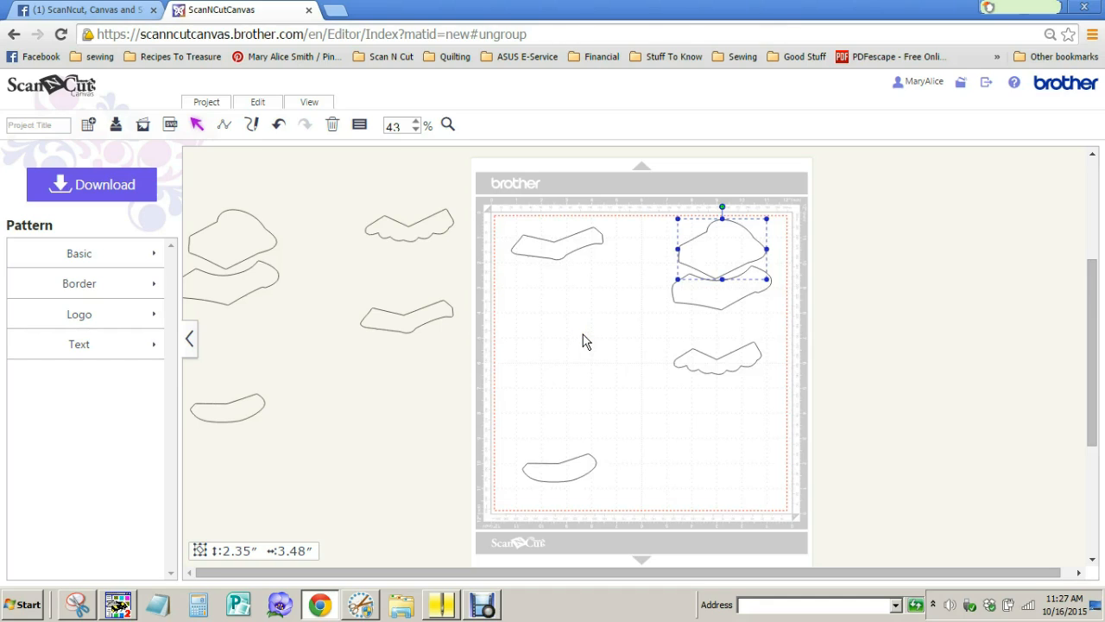
pyautogui.click(735, 300)
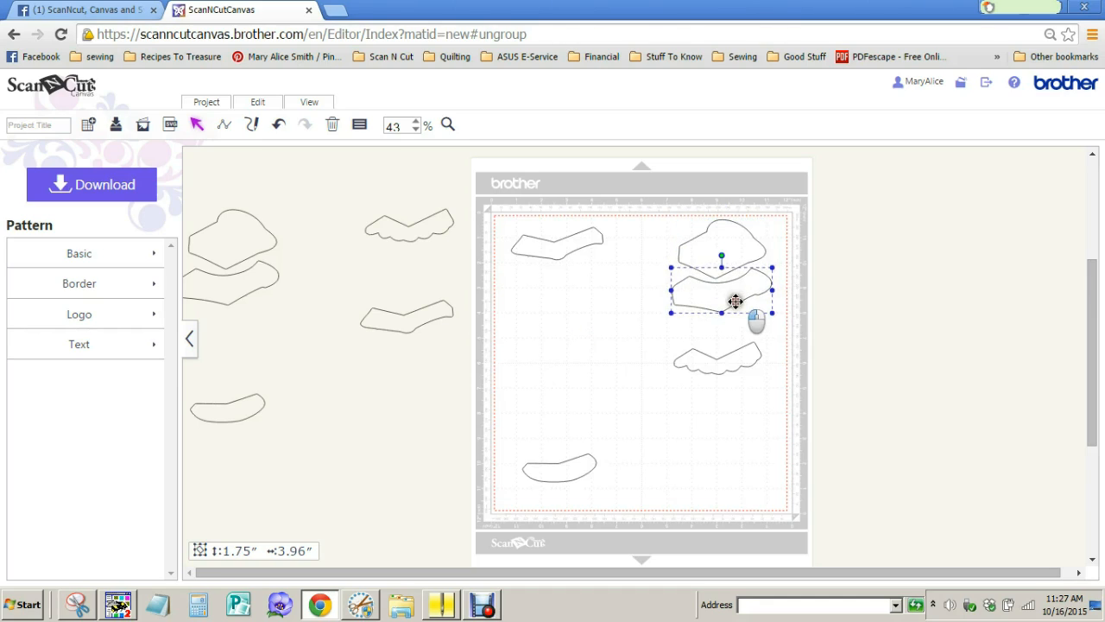
pyautogui.click(592, 327)
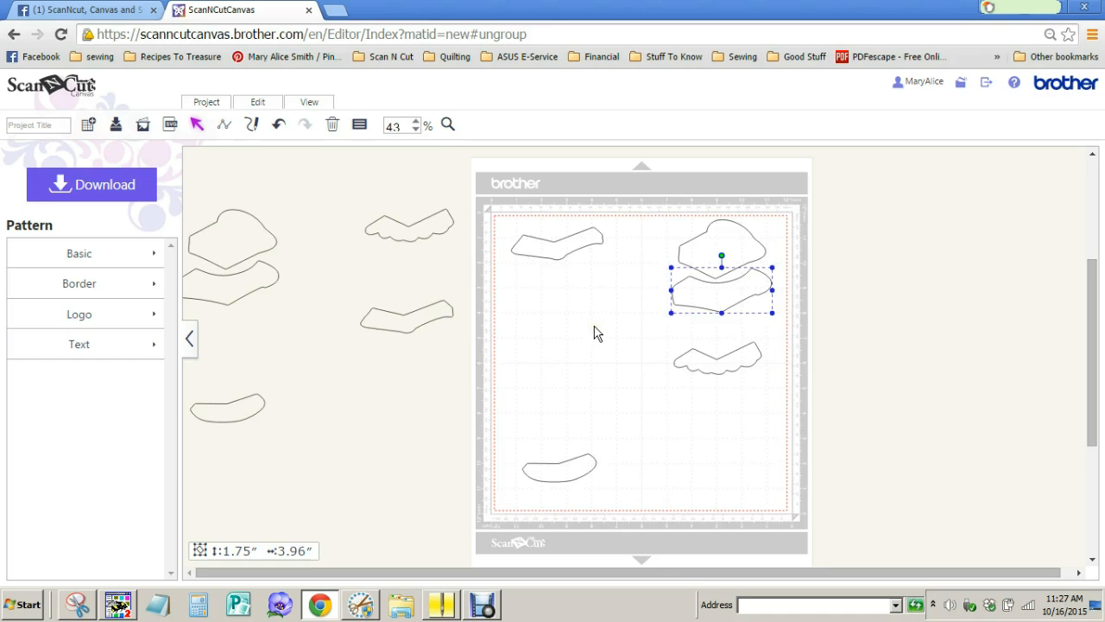
pyautogui.click(595, 329)
pyautogui.click(596, 327)
pyautogui.click(599, 325)
pyautogui.click(599, 329)
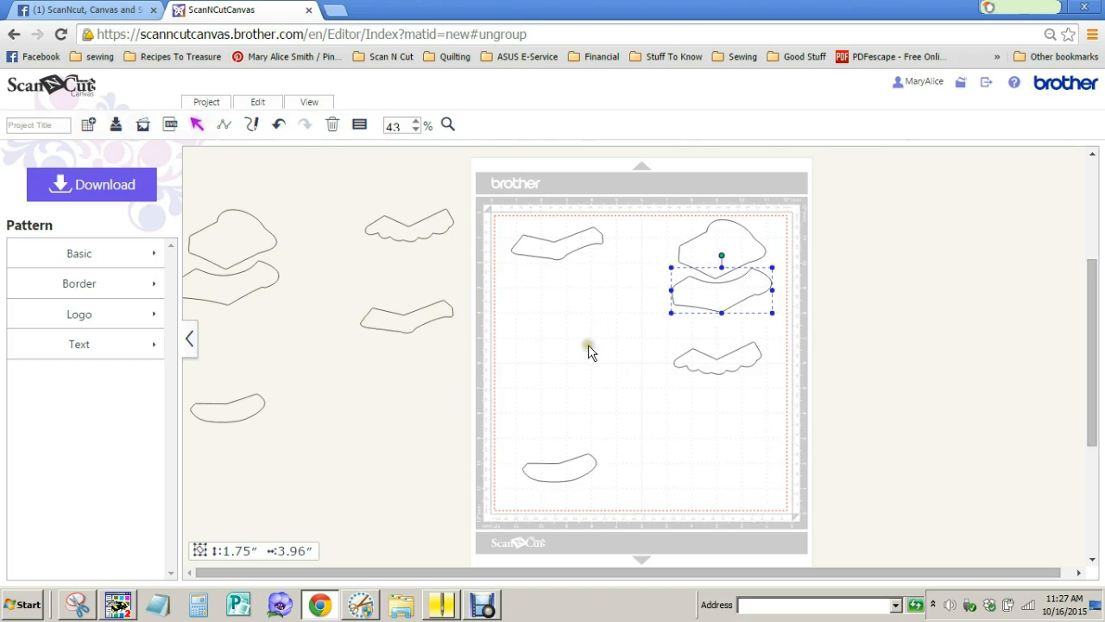